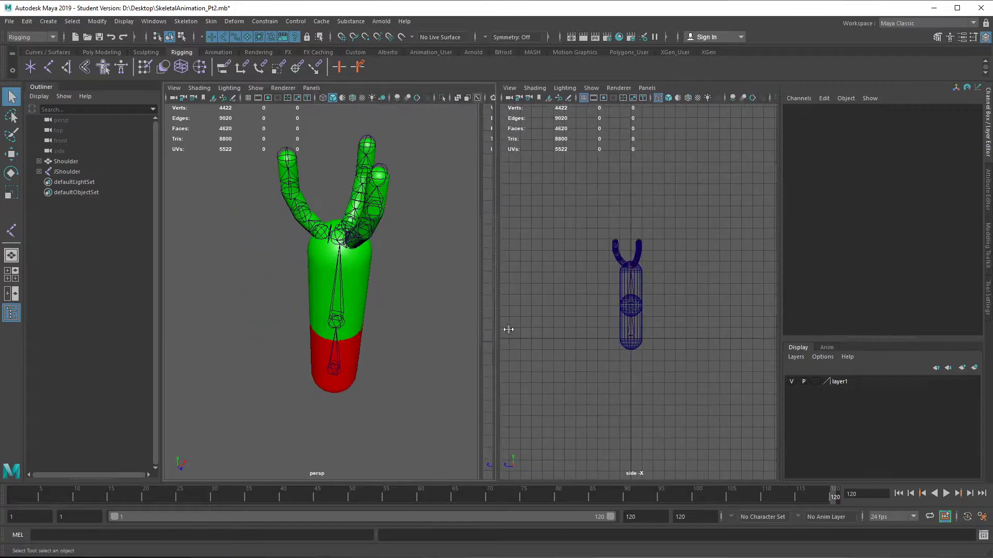
Expand the complete Shoulder mesh hierarchy and the JShoulder joint hierarchy in the Outliner
left_click_drag(454, 352, 404, 371, "alt")
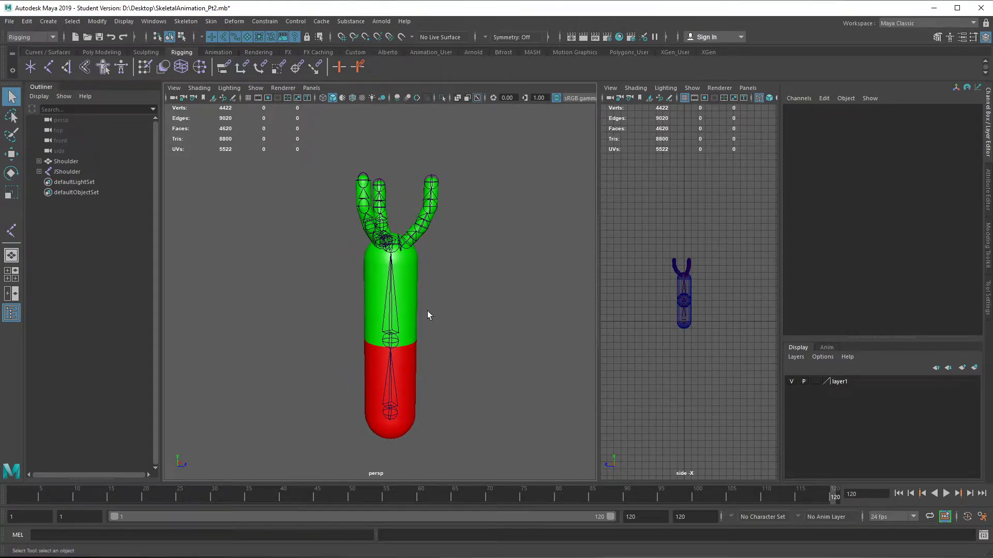
left_click_drag(427, 315, 366, 326, "alt")
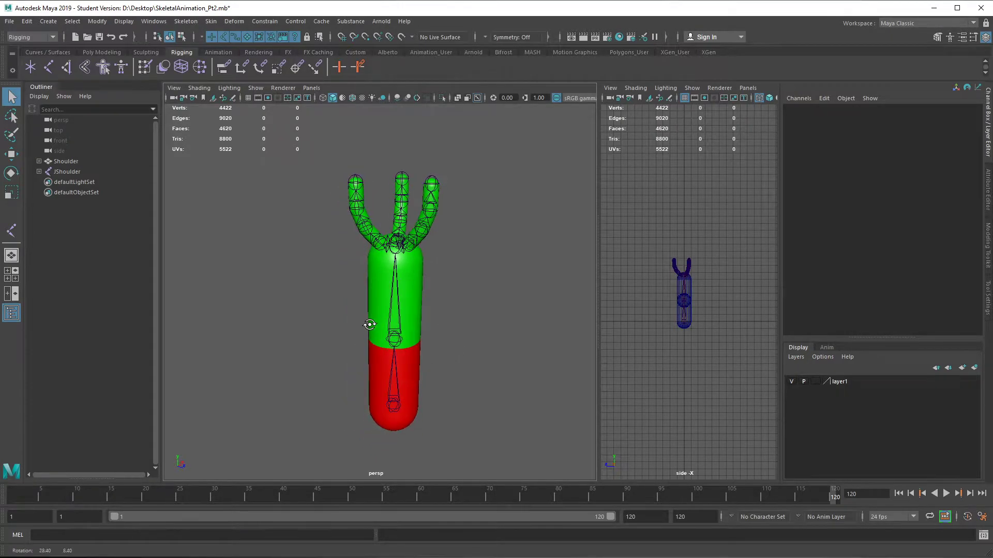
left_click(39, 162, "shift")
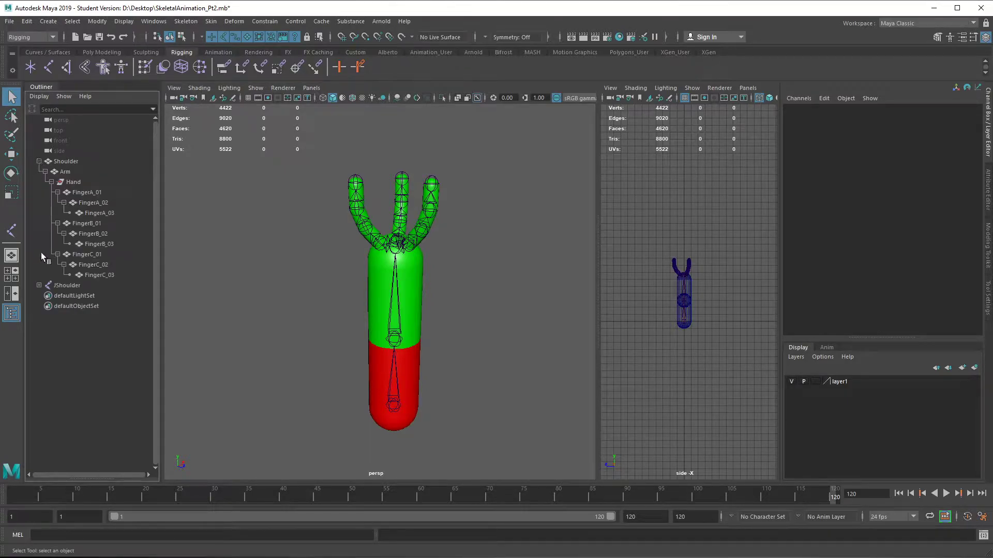
left_click(39, 285, "shift")
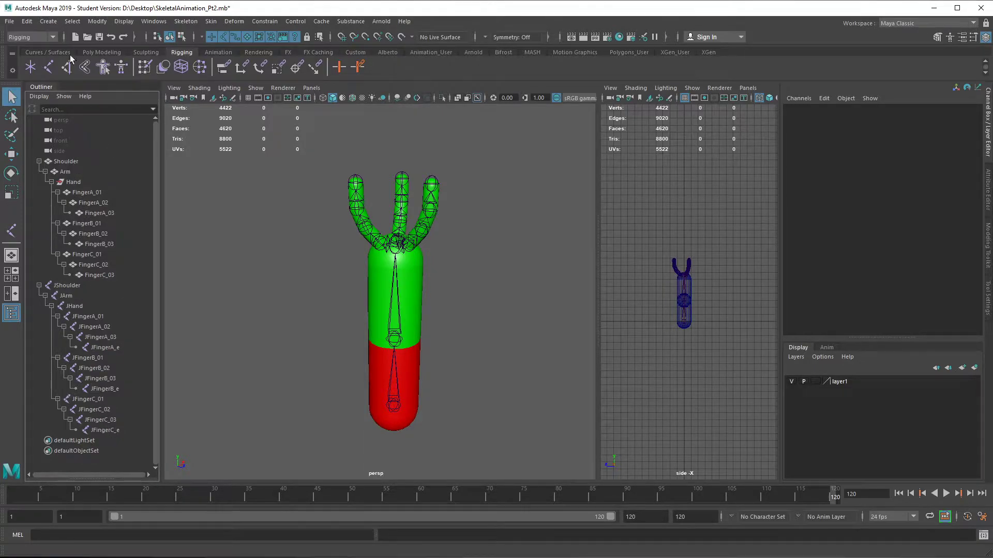
Choose the Rigging menu set so the skinning commands are available
left_click(49, 38)
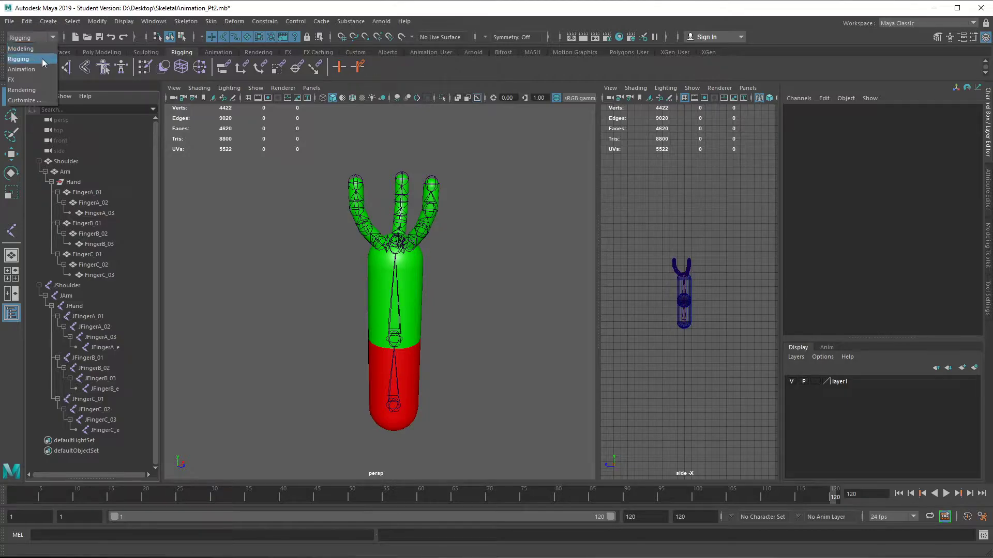
left_click(41, 59)
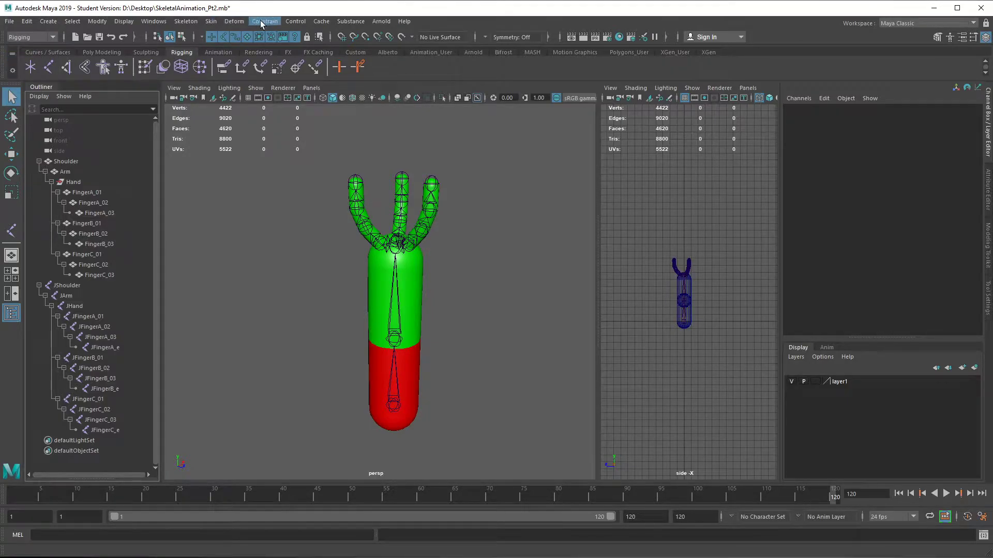
left_click(211, 21)
left_click(211, 21)
Select the JShoulder joint root with the Shoulder mesh and bind the mesh hierarchy to the skeleton using Bind Skin
left_click(73, 285)
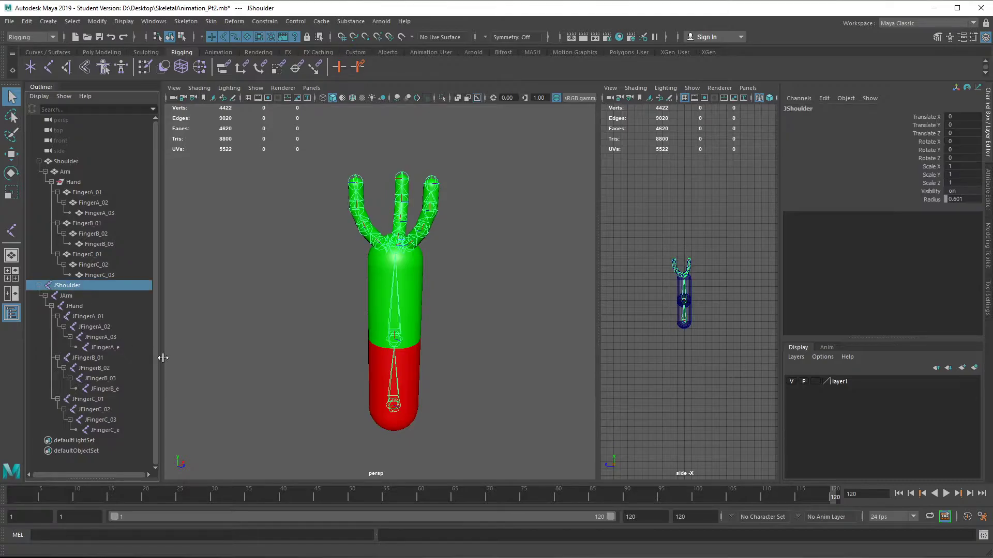
left_click(73, 161, "ctrl")
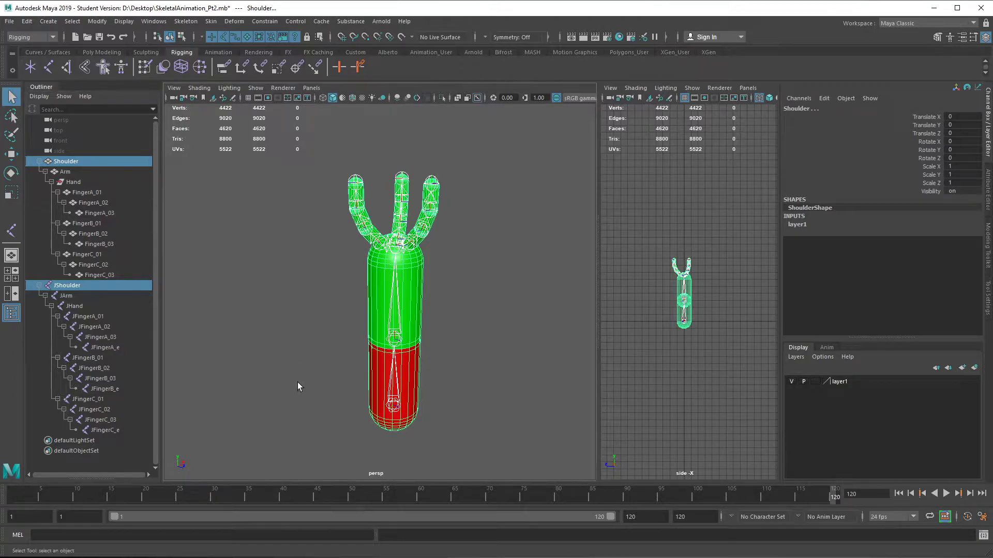
left_click(318, 362)
left_click_drag(319, 363, 522, 450)
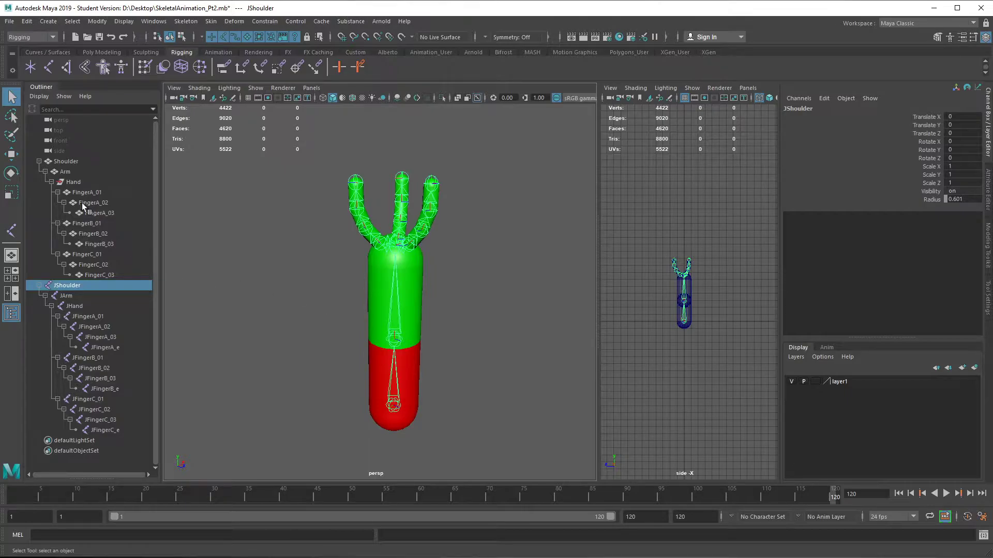
left_click(65, 162, "ctrl")
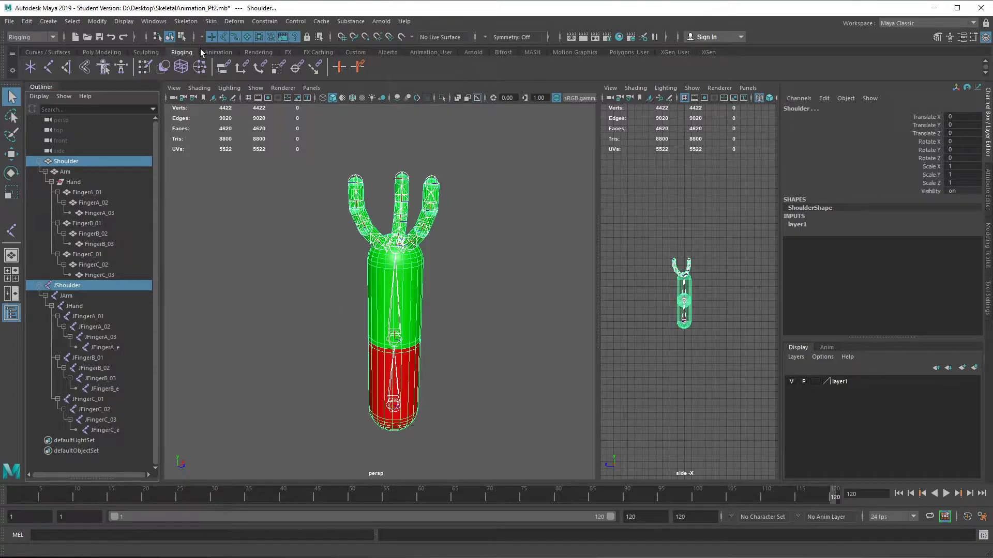
left_click(211, 22)
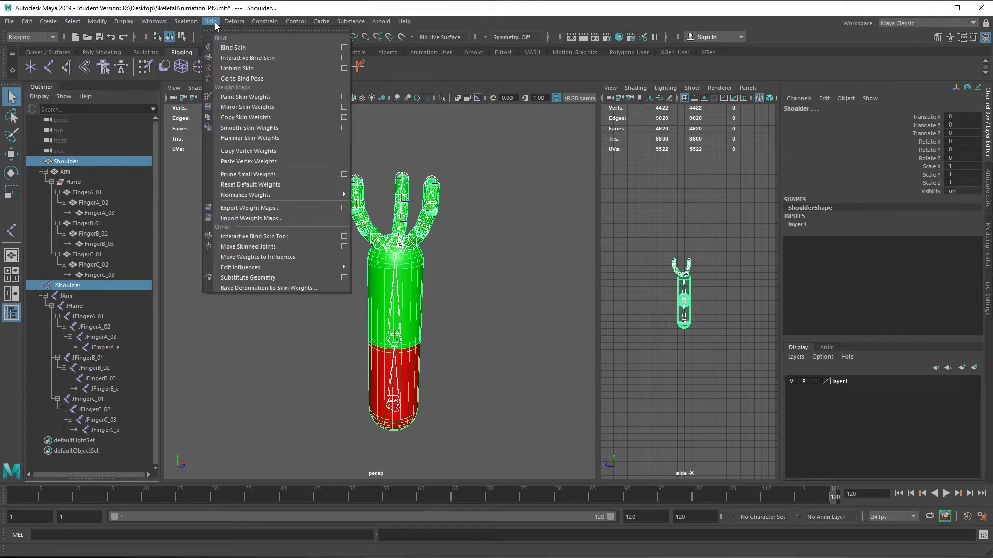
left_click(232, 48)
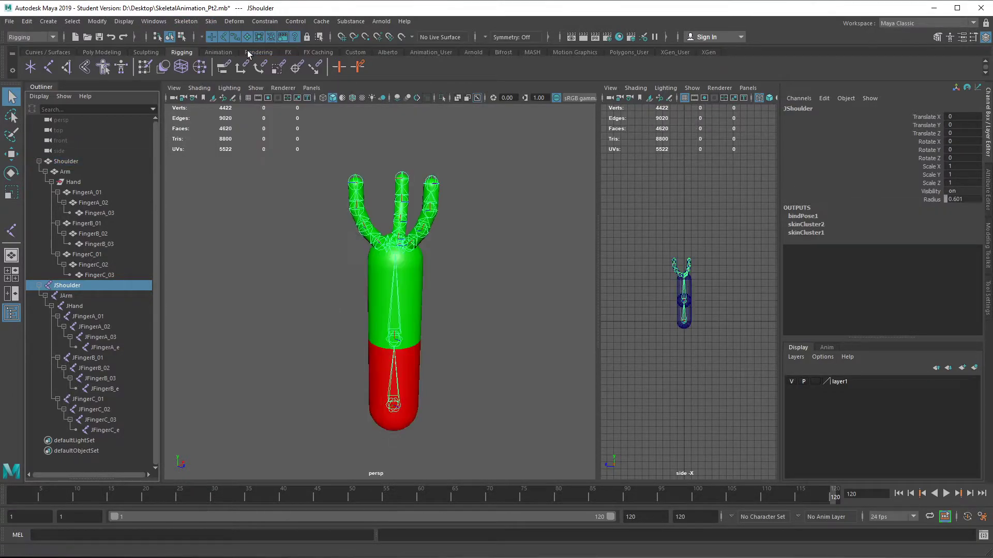
Test the skin binding by rotating the JArm joint around its Y axis, and undo the rotations
left_click(491, 265)
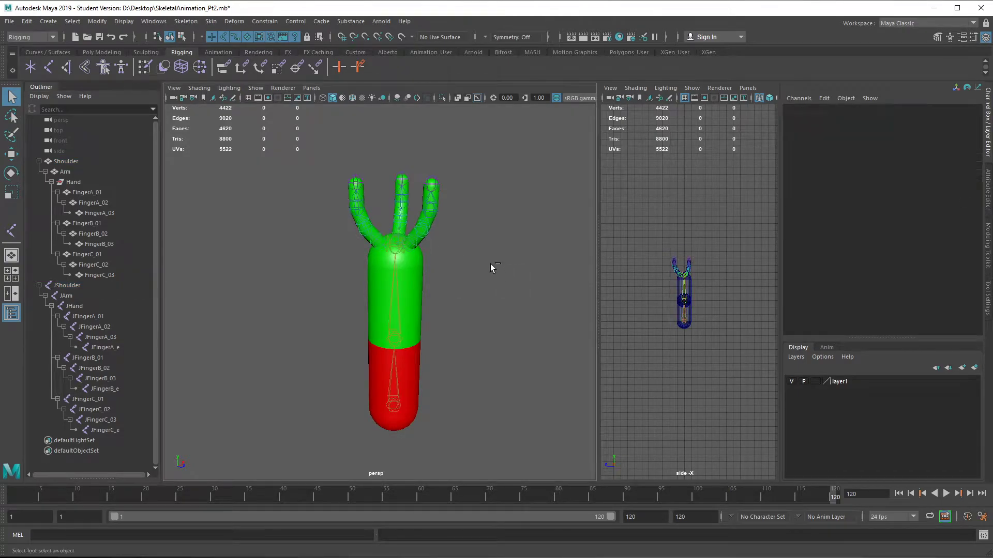
left_click(393, 341)
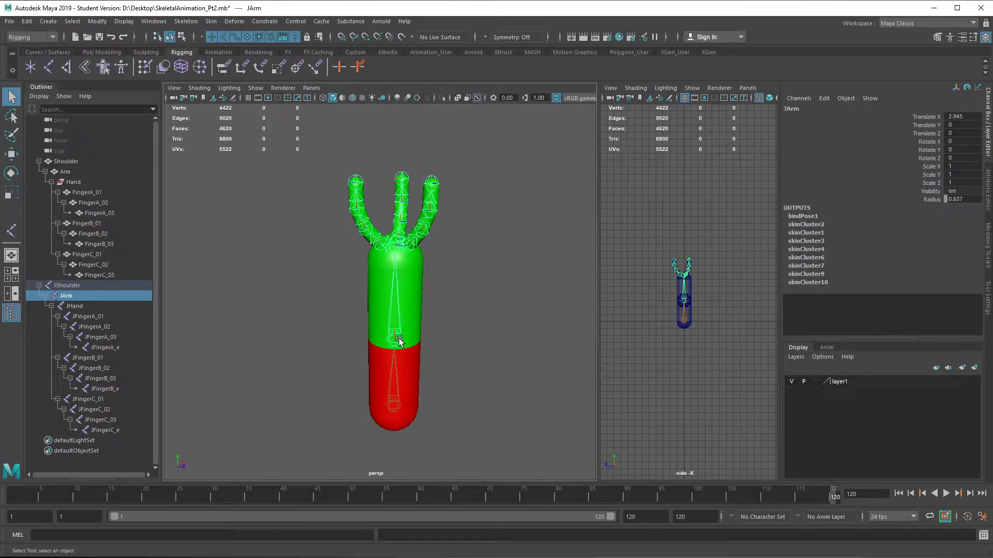
key("e")
left_click_drag(404, 344, 472, 381)
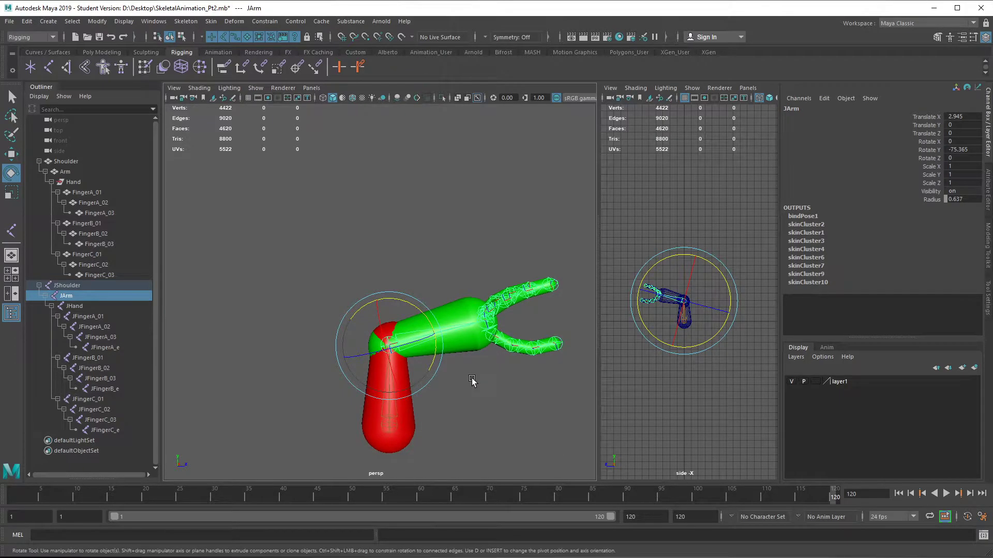
left_click_drag(412, 310, 541, 452)
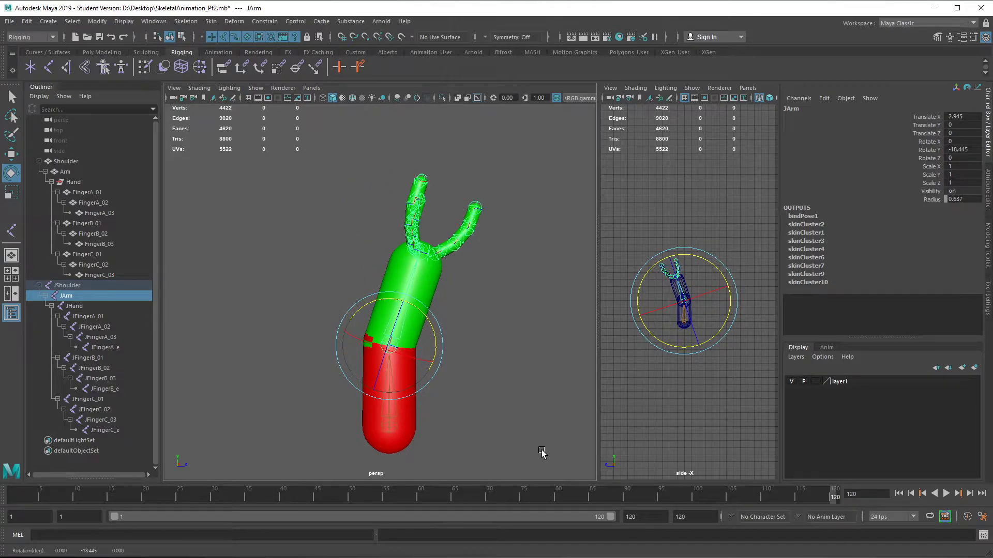
left_click_drag(485, 368, 485, 288, "alt")
key("ctrl+z")
key("ctrl+z")
key("ctrl+z")
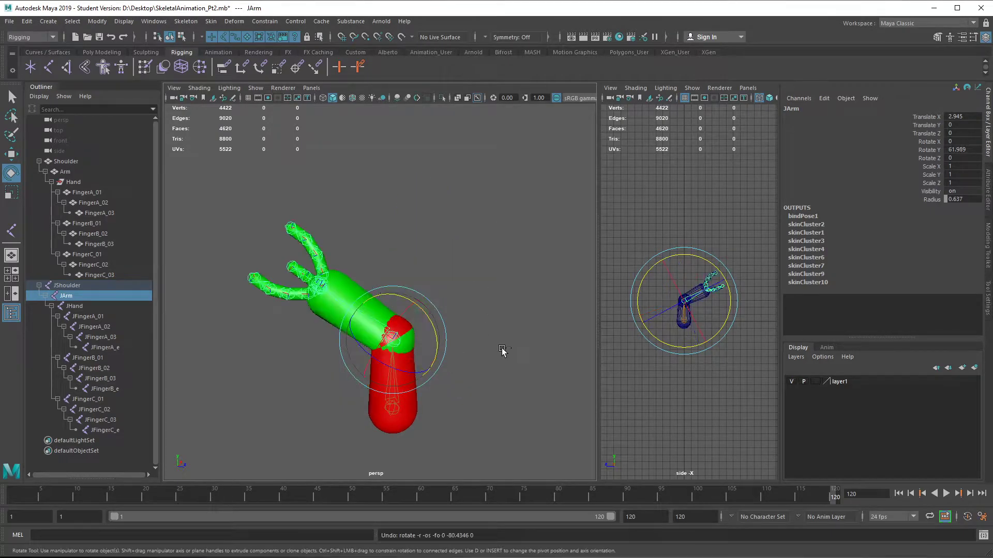
Test the finger deformation by rotating the JFingerA_02 joint around Z, and undo the rotations
scroll(435, 283, "up", 10)
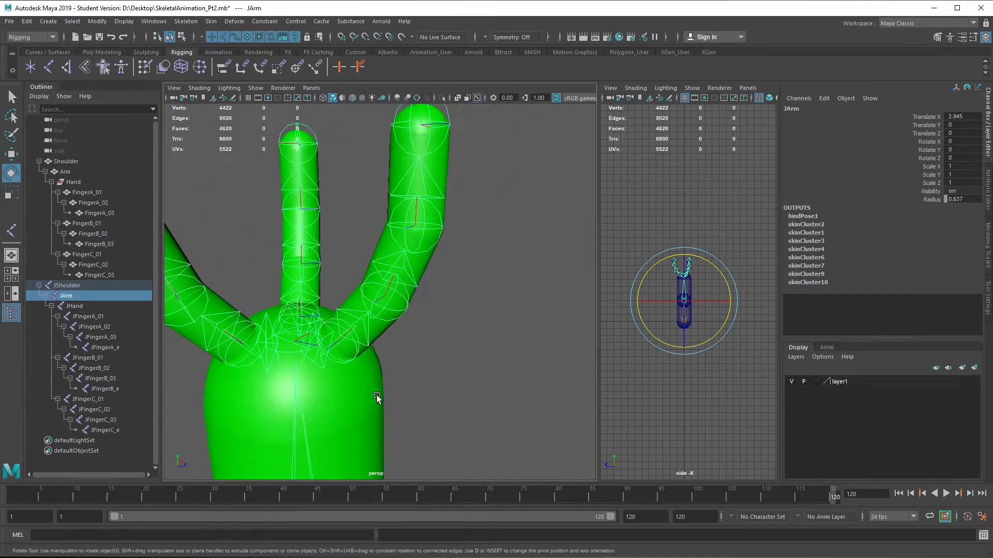
left_click_drag(376, 395, 415, 259, "alt")
left_click(412, 306)
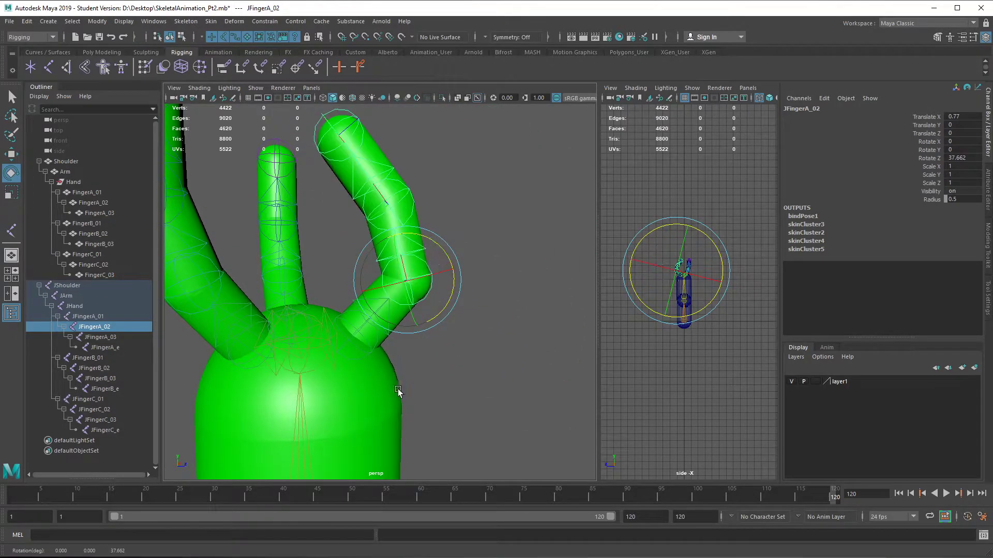
middle_click_drag(410, 421, 434, 372, "alt")
left_click_drag(466, 207, 451, 234)
key("ctrl+z")
key("ctrl+z")
Review the Bind Skin options, including bind method, max influences and dropoff rate, and close them without applying
scroll(489, 321, "down", 6)
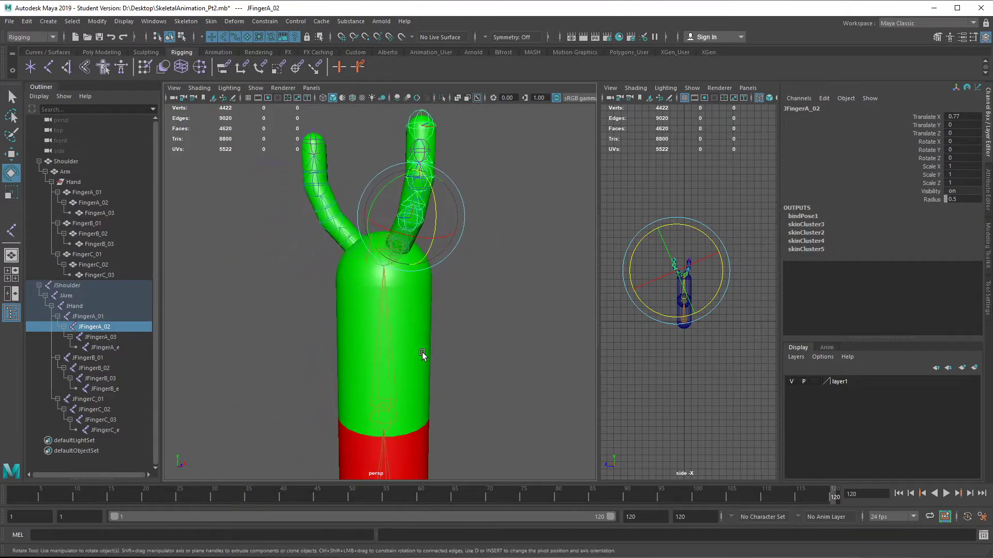
left_click(211, 21)
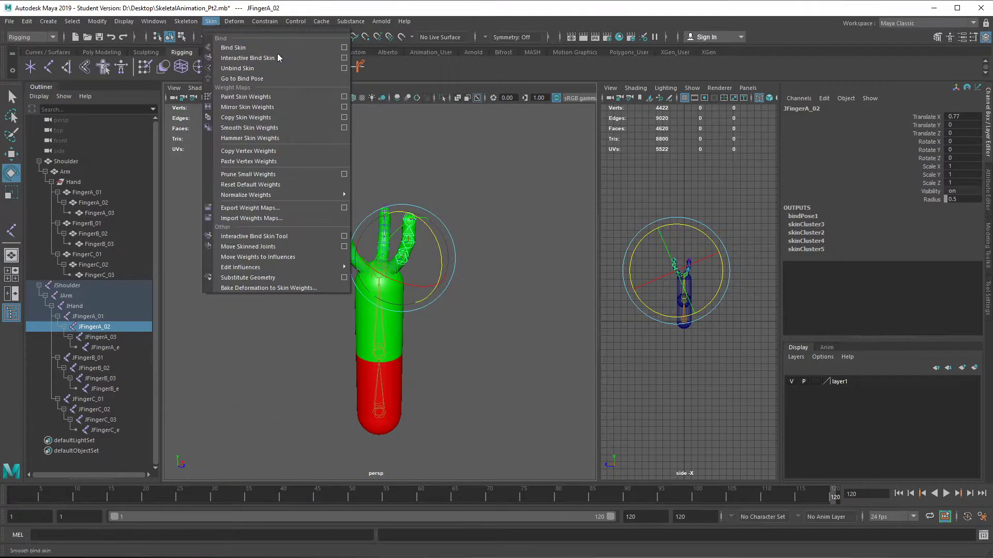
left_click(348, 46)
left_click_drag(645, 104, 494, 77)
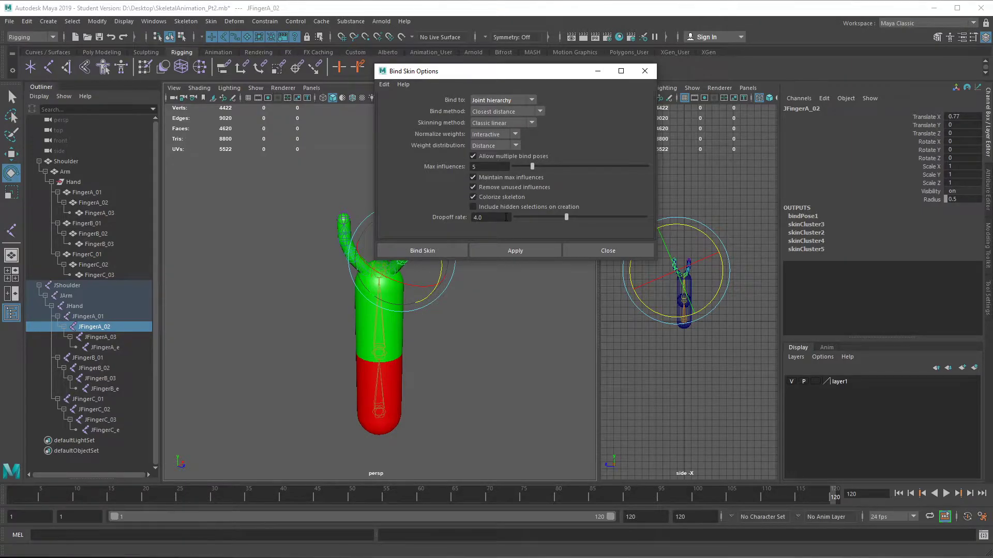
left_click(609, 253)
left_click(509, 310)
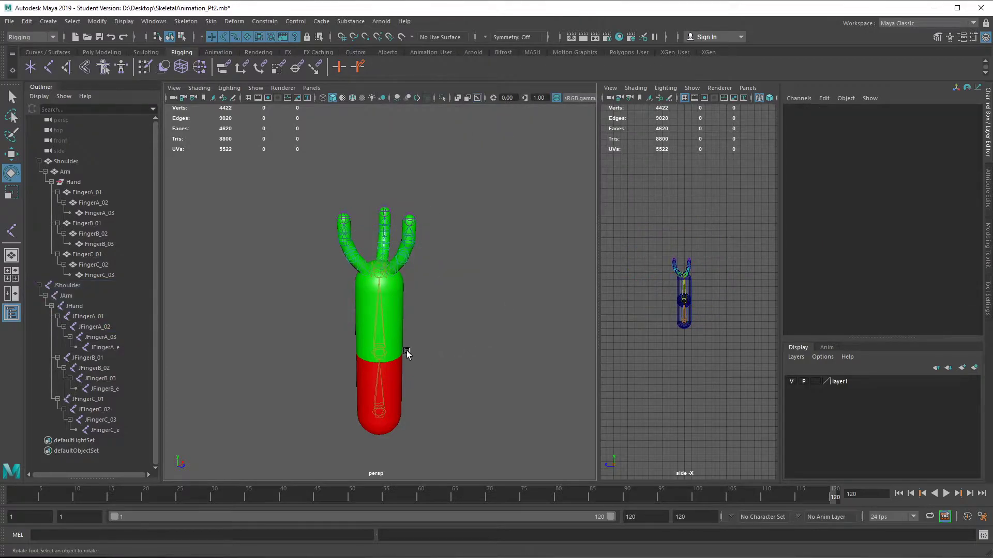
Examine the wireframe of the Shoulder mesh around the hand and the finger joints
left_click(390, 295)
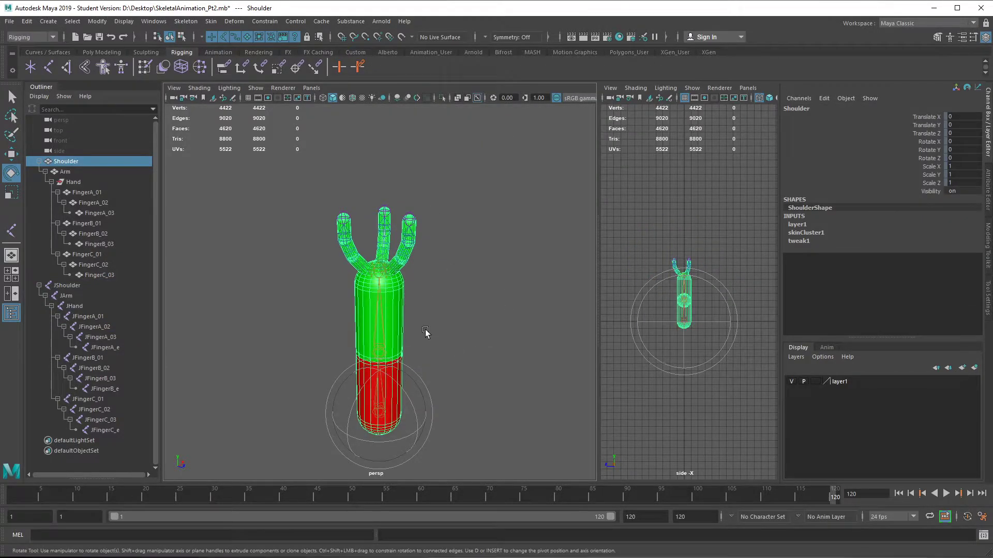
scroll(421, 344, "up", 5)
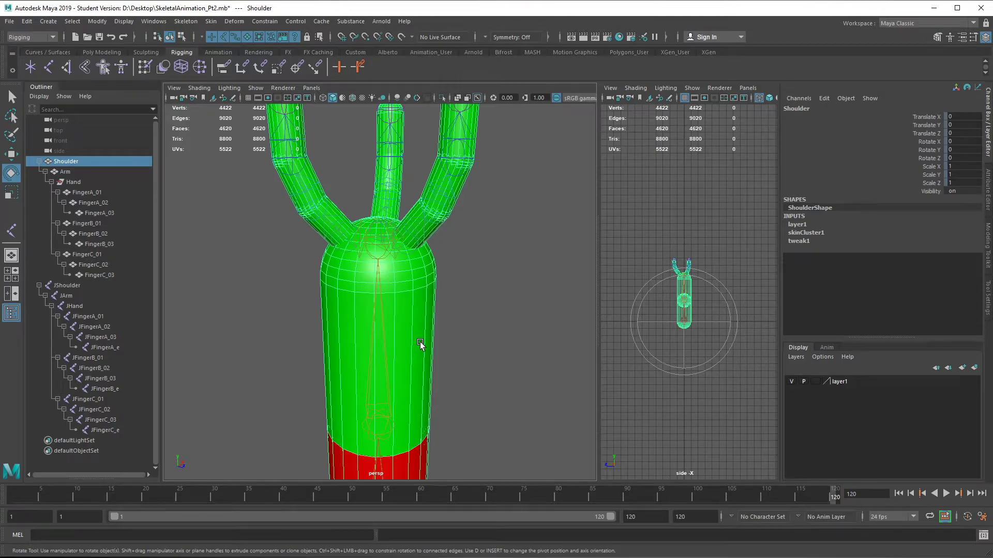
scroll(420, 343, "down", 3)
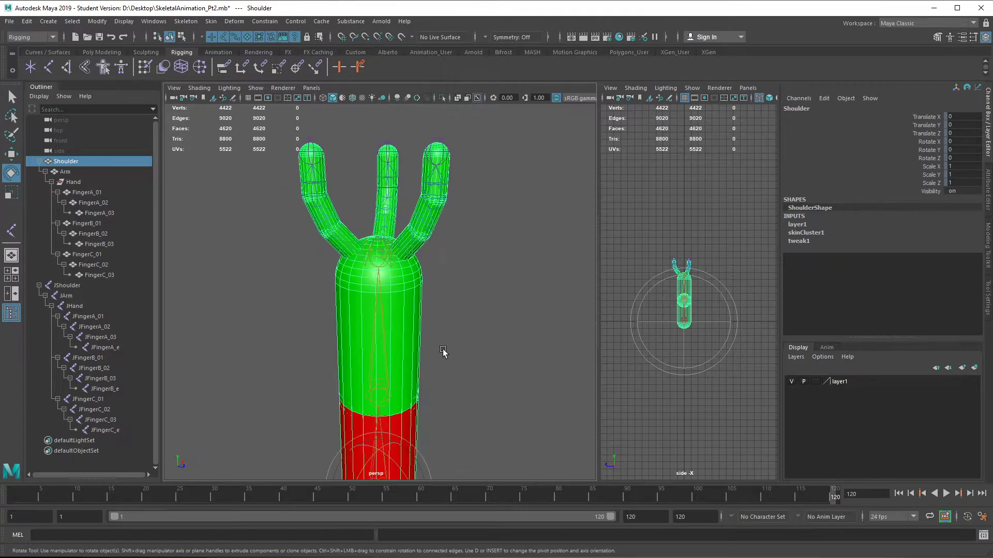
left_click_drag(459, 365, 470, 273, "alt")
scroll(470, 273, "up", 4)
middle_click_drag(470, 273, 454, 374, "alt")
left_click(454, 374)
scroll(449, 328, "up", 3)
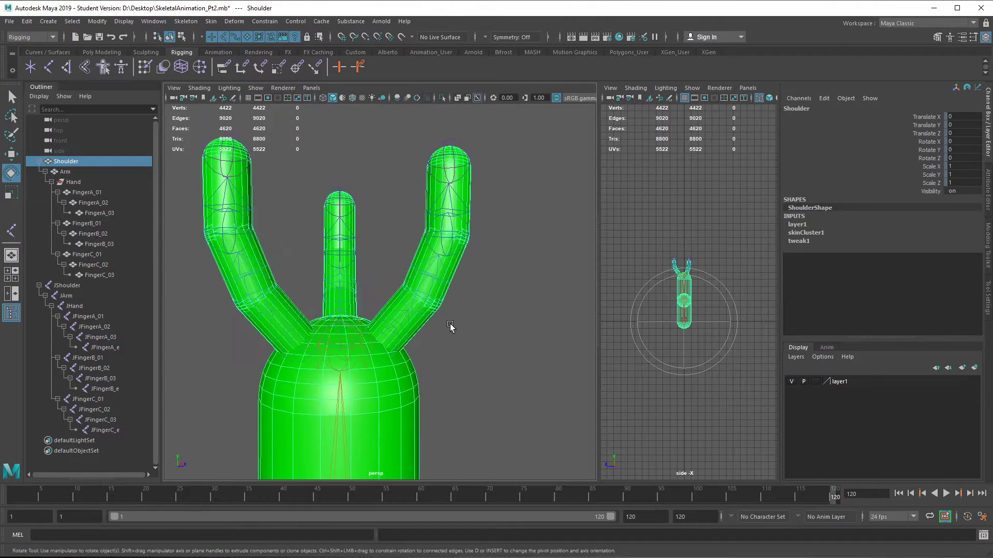
Rotate the JFingerA_02 joint about -87 degrees around Z to bend the finger outward, and clear the selection
left_click(459, 238)
left_click_drag(489, 212, 452, 371)
key("ctrl+z")
key("Up")
middle_click_drag(452, 370, 467, 227, "alt")
left_click_drag(467, 227, 446, 290, "alt")
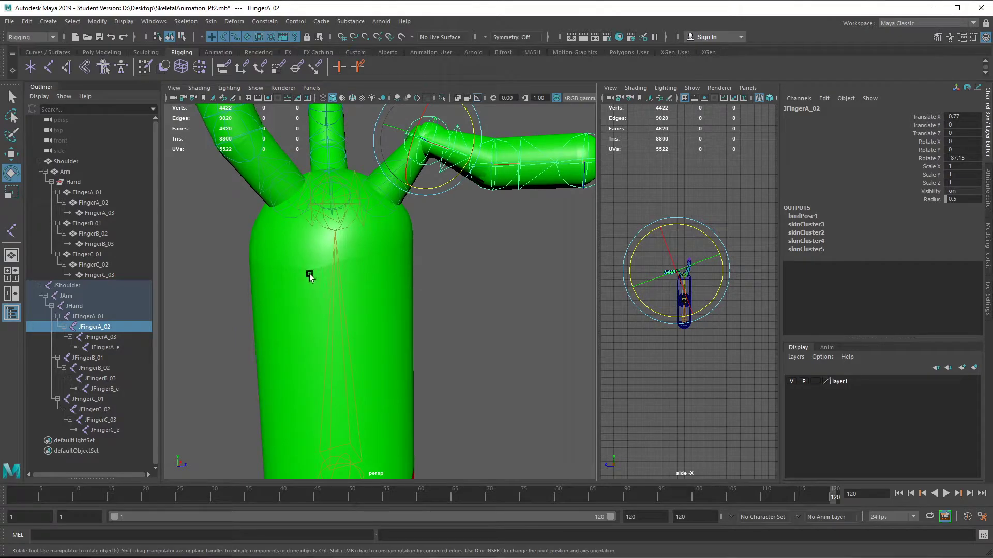
left_click_drag(394, 268, 447, 317, "alt")
left_click(448, 317)
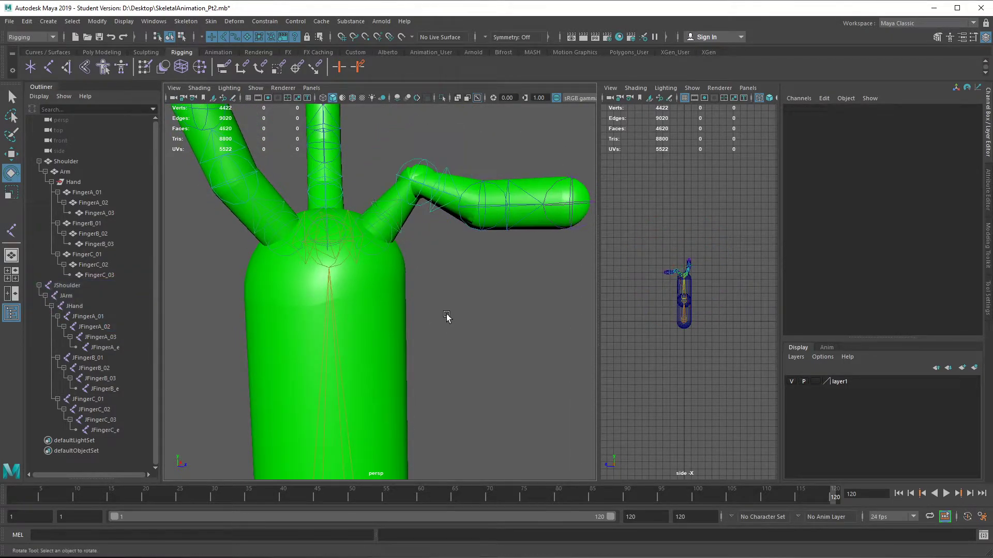
Select the Arm mesh and display its joint influences with the Paint Skin Weights tool
left_click(392, 281)
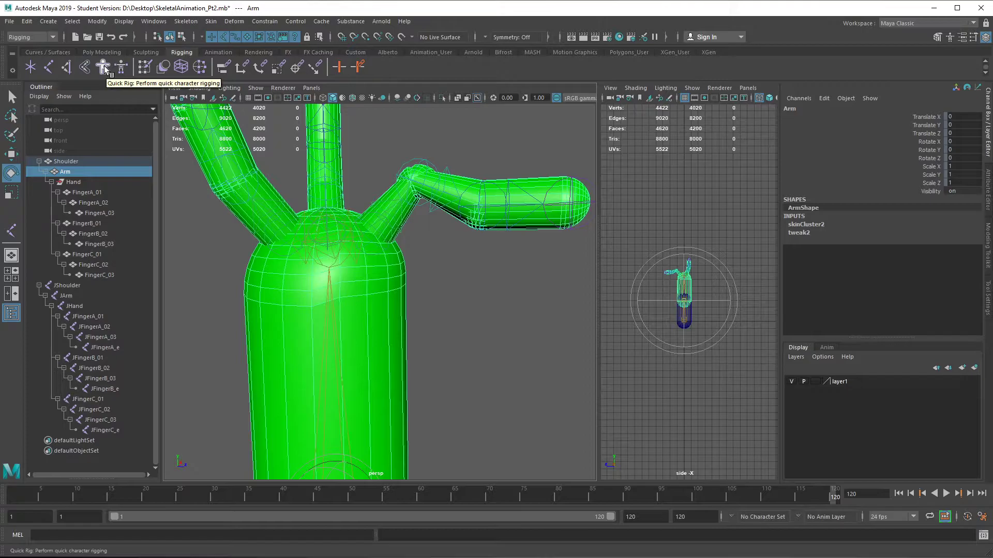
left_click(147, 70)
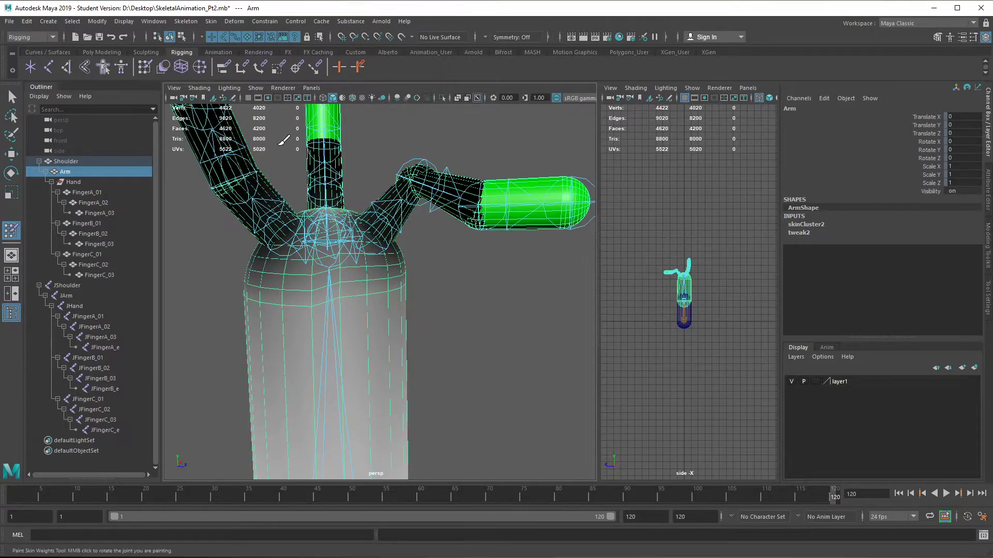
middle_click_drag(501, 325, 491, 343, "alt")
right_click_drag(492, 344, 463, 289, "alt")
left_click_drag(462, 289, 457, 309, "alt")
right_click_drag(457, 308, 466, 339, "alt")
left_click_drag(466, 339, 463, 345, "alt")
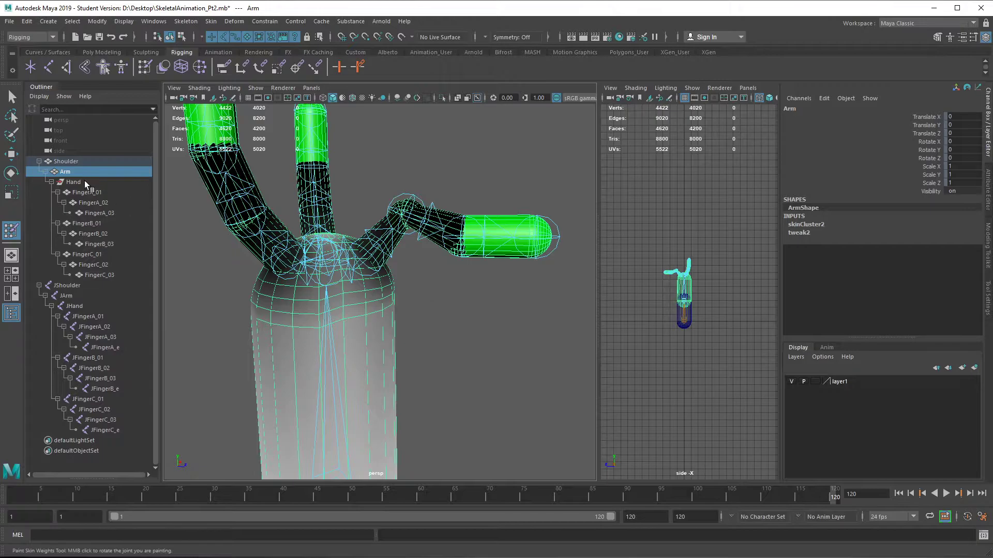
Select the Shoulder mesh and examine the weight shading around the bent finger, the elbow and the base of the hand
left_click(66, 162)
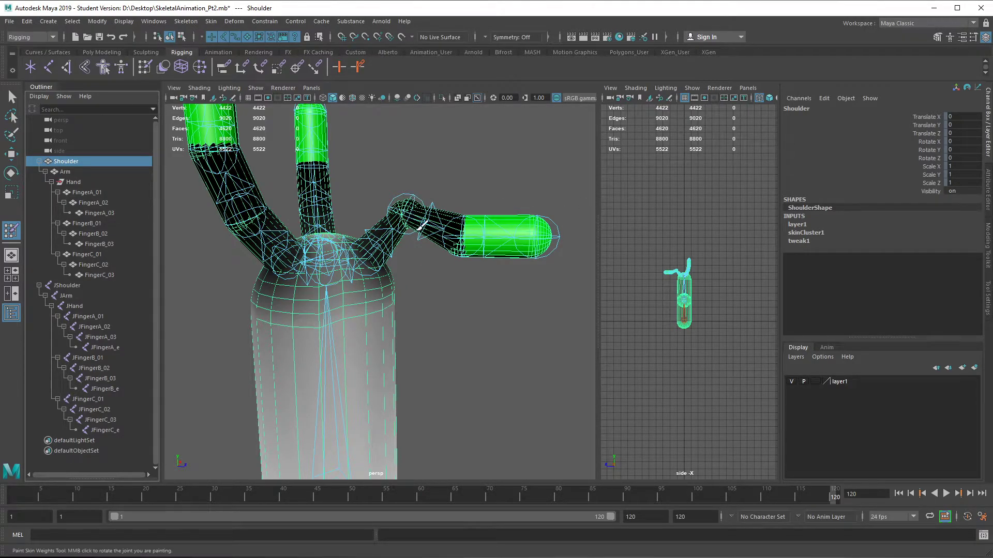
scroll(423, 257, "up", 5)
left_click_drag(424, 258, 440, 305, "alt")
scroll(486, 357, "down", 7)
middle_click_drag(462, 385, 454, 315, "alt")
left_click_drag(388, 444, 380, 419, "alt")
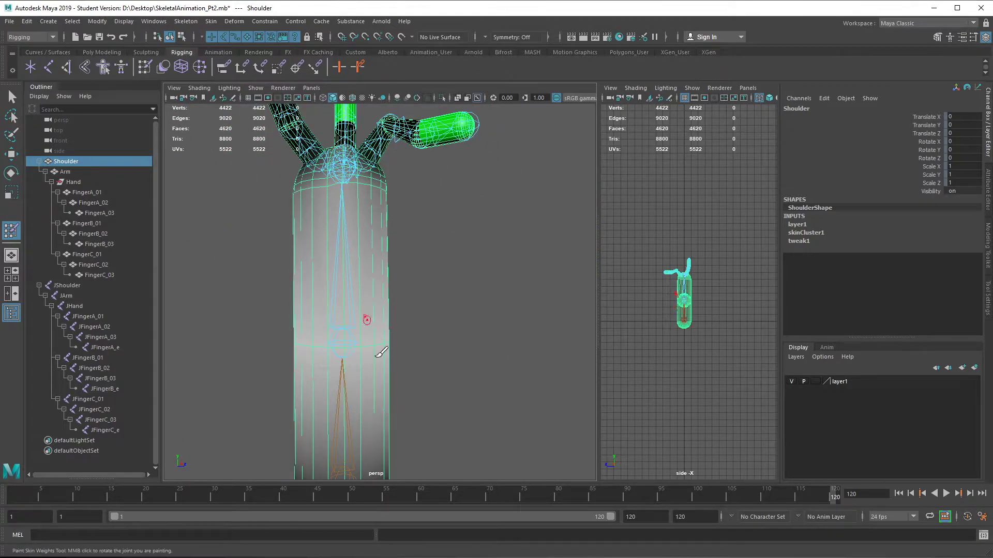
middle_click_drag(392, 398, 398, 373, "alt")
left_click_drag(384, 232, 404, 275, "alt")
middle_click_drag(400, 224, 434, 355, "alt")
scroll(449, 341, "up", 10)
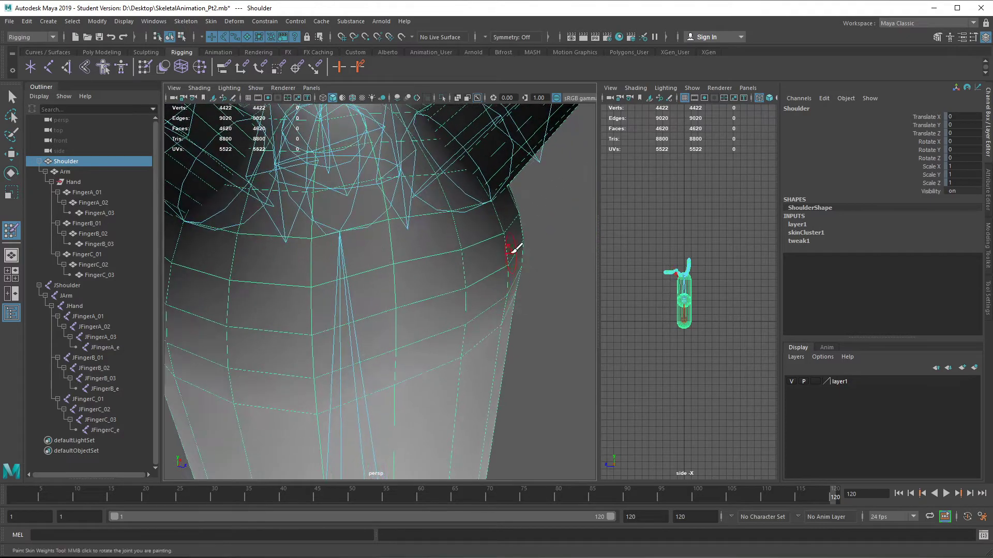
Show the Paint Skin Weights tool settings and examine the Shoulder mesh's weight shading around the hand and the bent finger
scroll(468, 294, "up", 4)
scroll(457, 217, "down", 8)
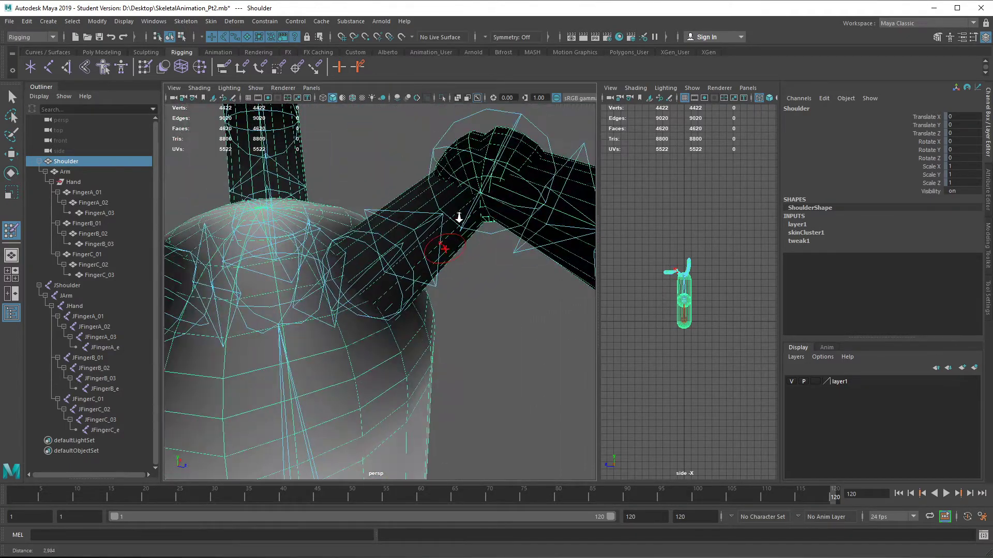
left_click_drag(479, 319, 470, 293, "alt")
middle_click_drag(463, 388, 458, 322, "alt")
scroll(458, 337, "down", 6)
mouse_move(457, 339)
left_mouse_down("alt")
mouse_move(445, 331)
mouse_move(468, 334)
left_mouse_up("alt")
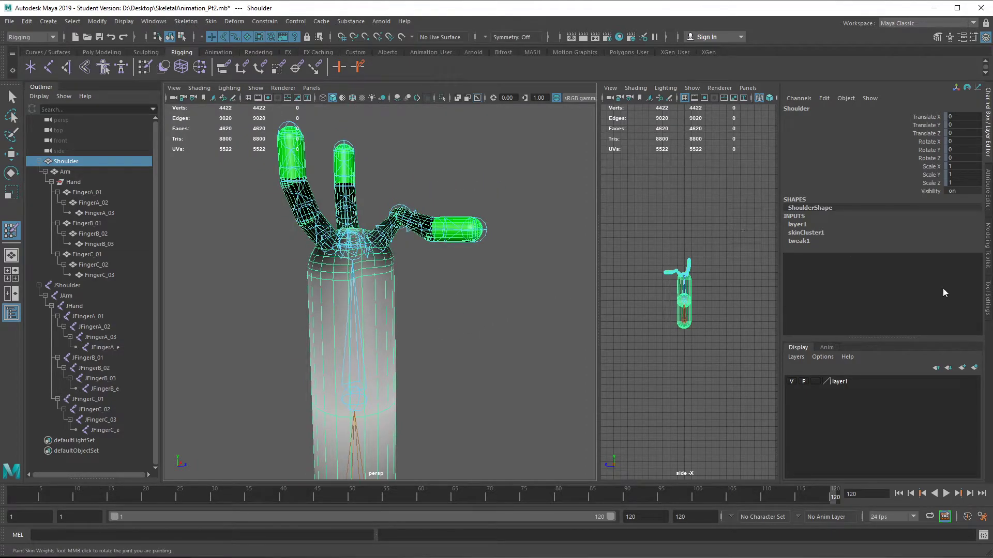
left_click(989, 295)
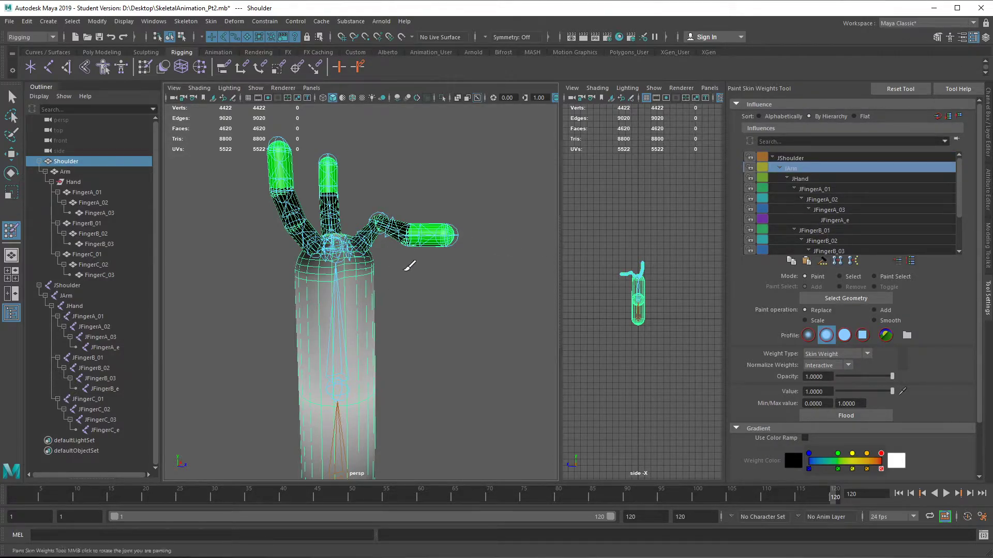
scroll(407, 270, "up", 4)
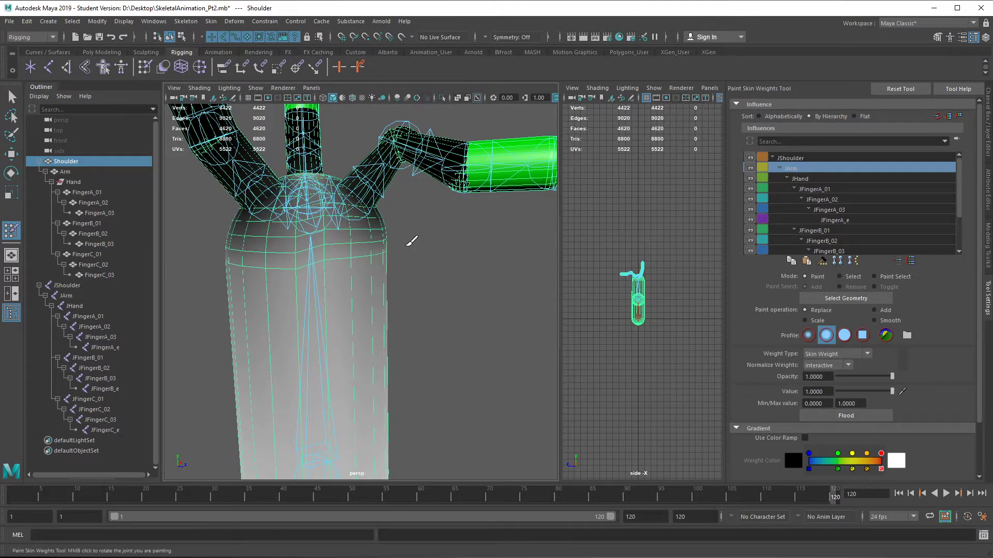
left_click_drag(426, 339, 422, 267, "alt")
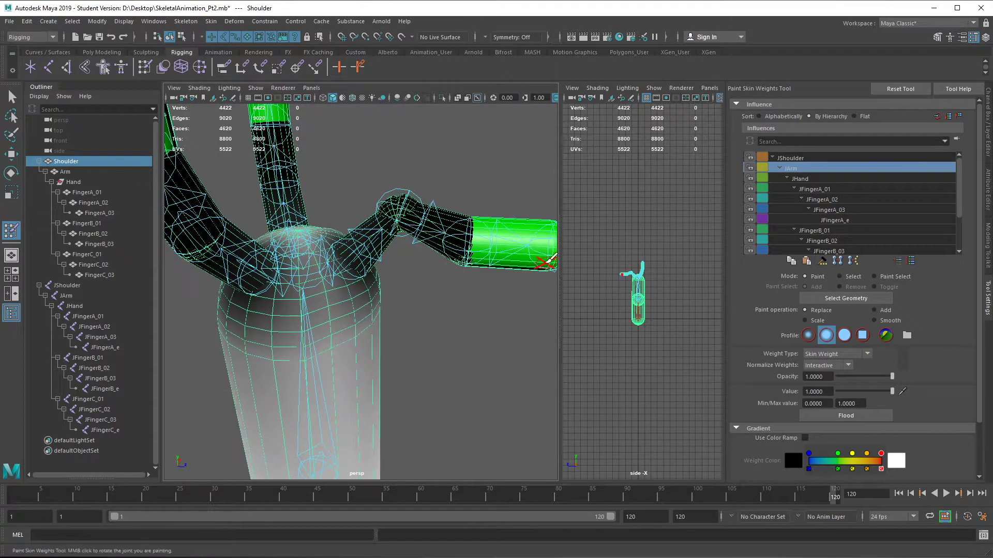
Display the weights of the JShoulder, JArm and JHand influences one after another on the Shoulder mesh
left_click(803, 158)
right_click_drag(454, 359, 401, 398, "alt")
middle_click_drag(401, 398, 408, 366, "alt")
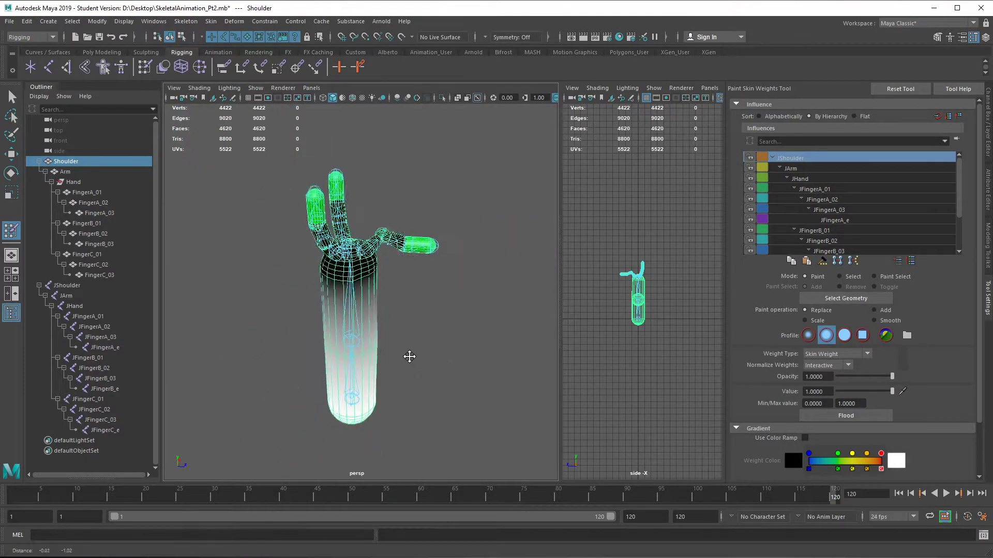
left_click_drag(408, 365, 410, 324, "alt")
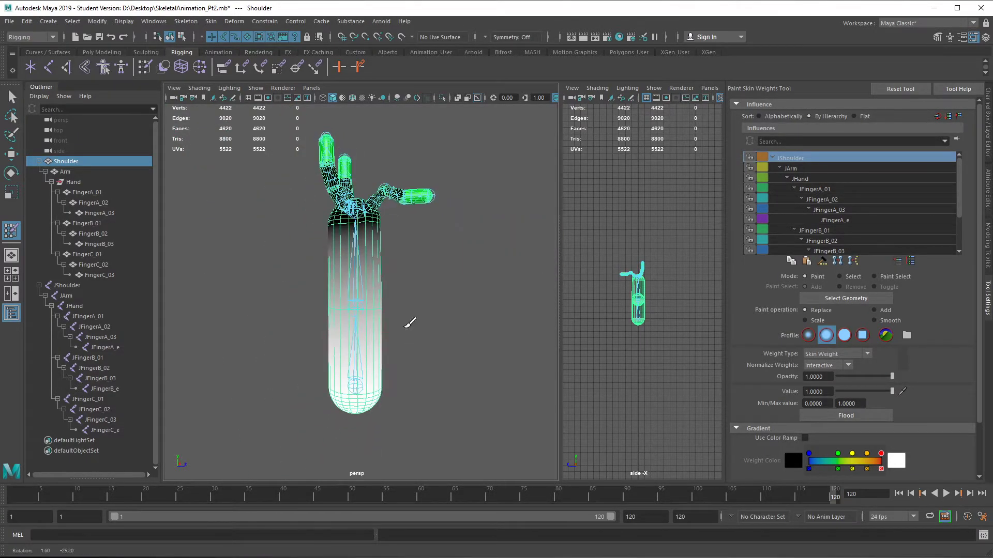
left_click(809, 169)
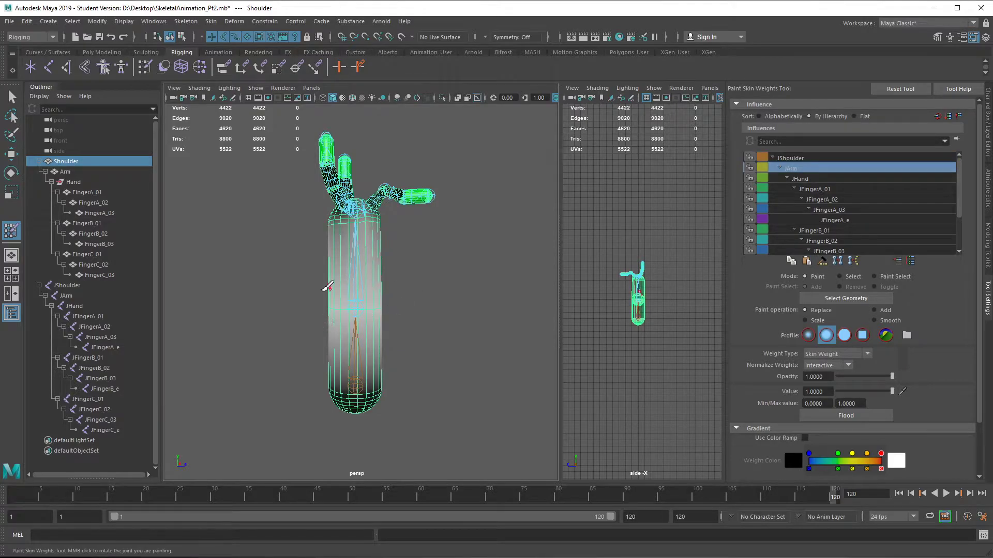
left_click(828, 180)
scroll(431, 216, "up", 9)
middle_click_drag(430, 216, 395, 375, "alt")
scroll(416, 289, "up", 4)
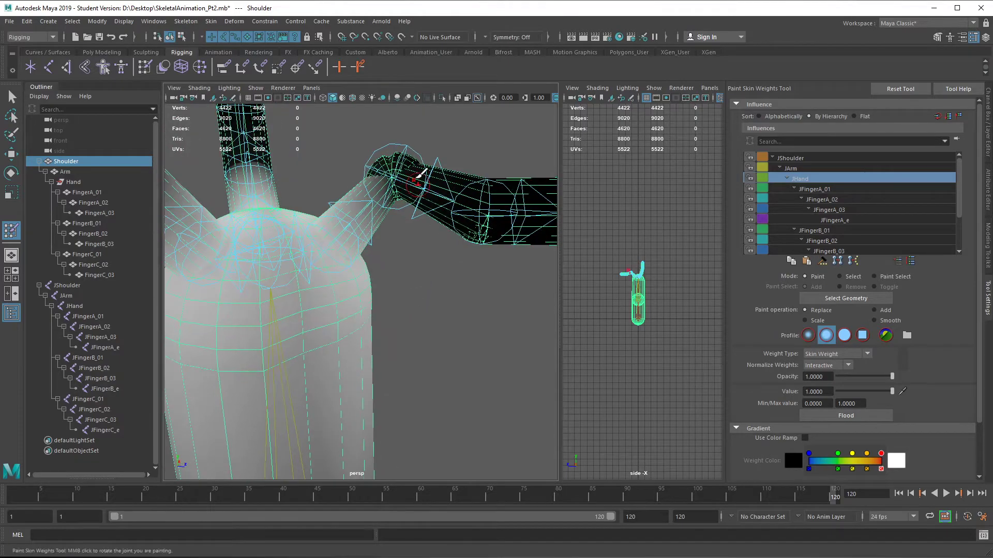
Choose the JFingerA_02 influence and examine its weights along the bent finger and the arm
left_click(845, 210)
left_click(850, 200)
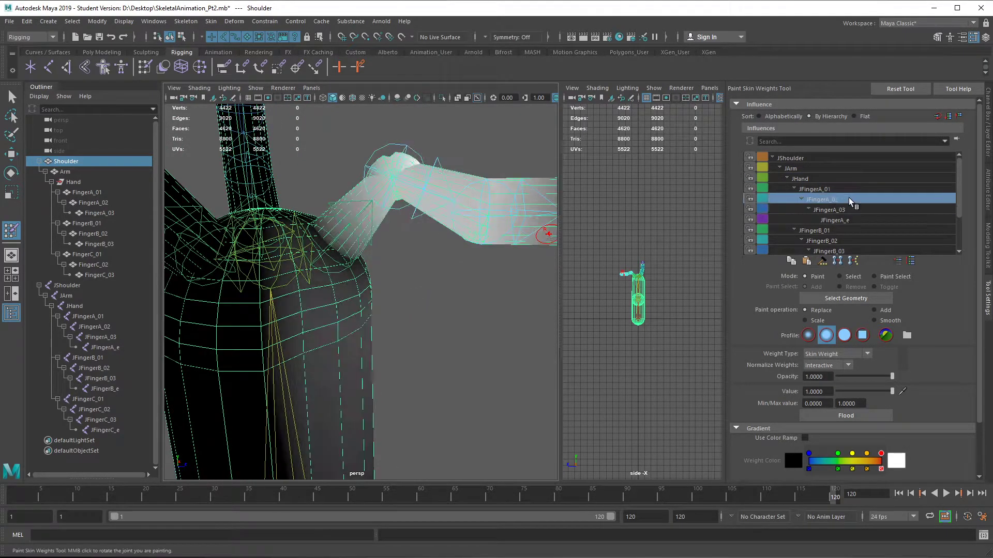
scroll(390, 347, "up", 5)
scroll(412, 329, "down", 10)
left_click_drag(410, 330, 335, 364, "alt")
left_click_drag(383, 283, 407, 279, "alt")
scroll(443, 315, "up", 4)
left_click_drag(443, 315, 441, 348, "alt")
scroll(437, 312, "down", 2)
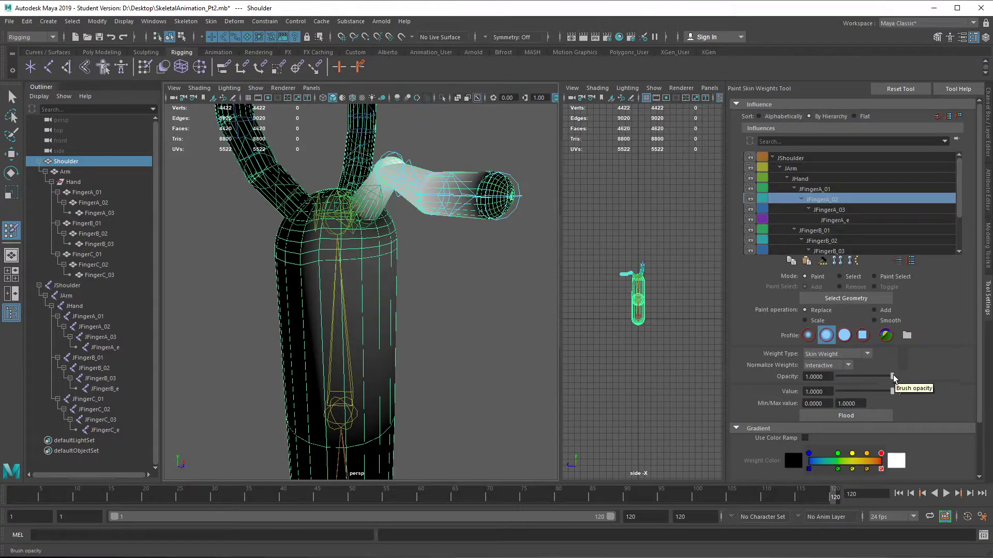
Set the brush value to 0 and turn on the color ramp to inspect the JFingerA_02 weights on the arm
left_click_drag(892, 391, 844, 392)
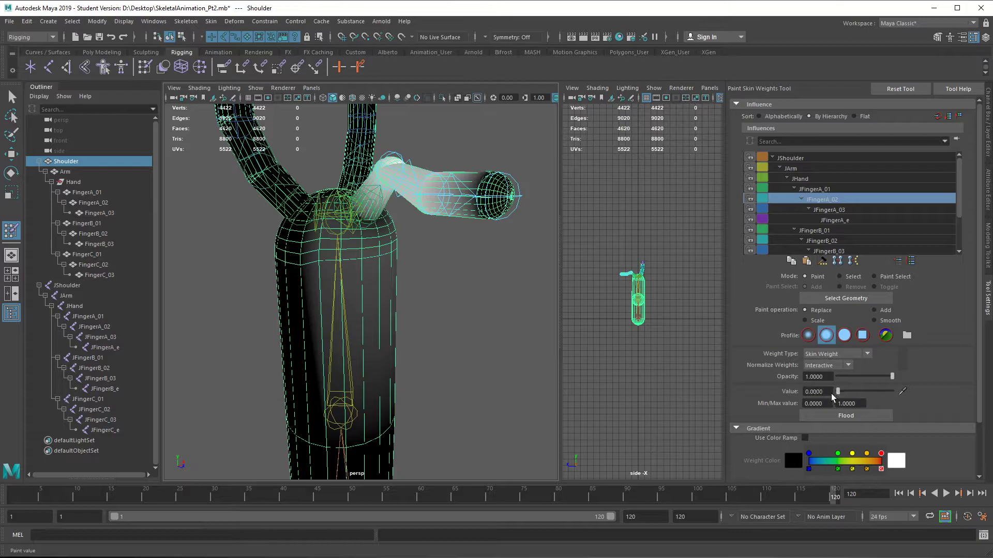
mouse_move(378, 308)
left_mouse_down("alt")
mouse_move(368, 308)
mouse_move(375, 301)
left_mouse_up("alt")
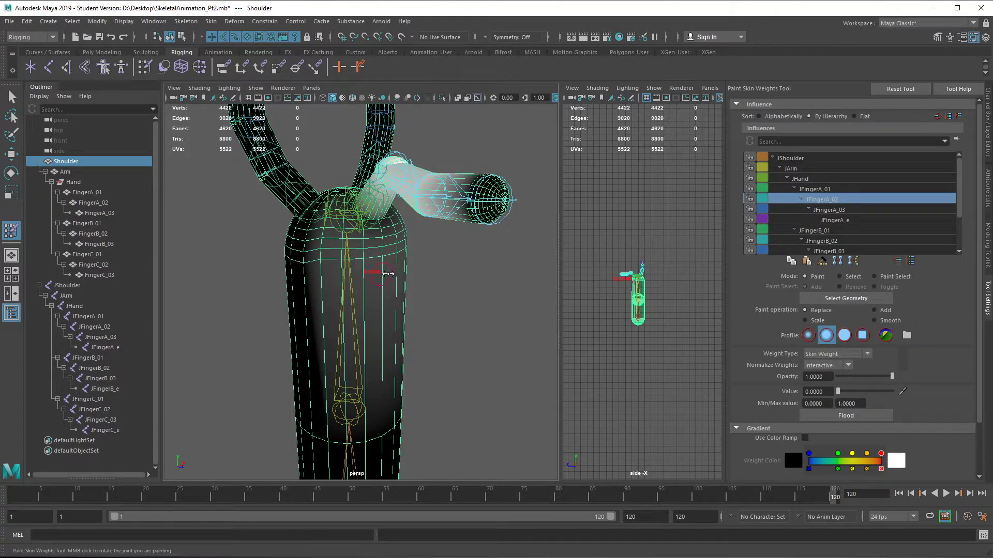
left_click_drag(393, 414, 496, 378, "alt")
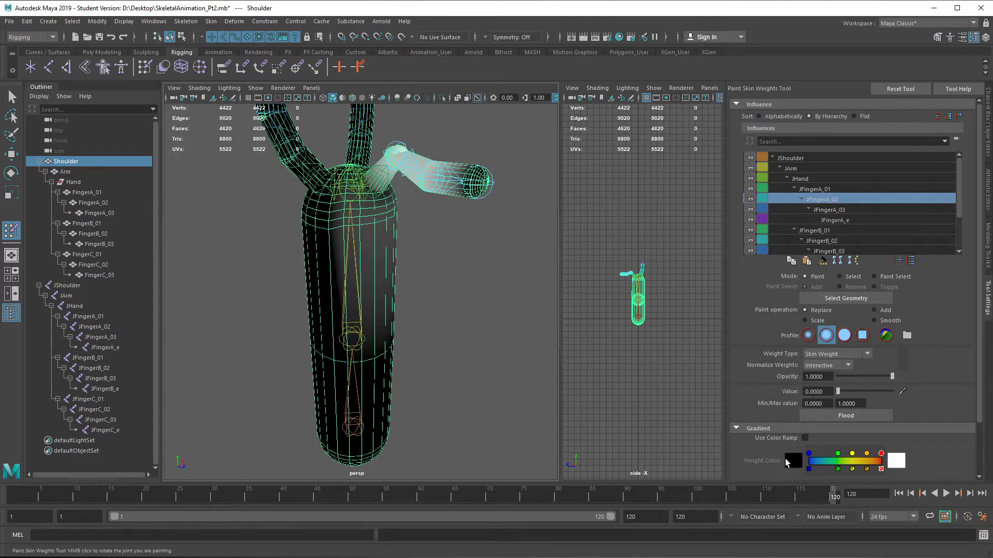
left_click(805, 438)
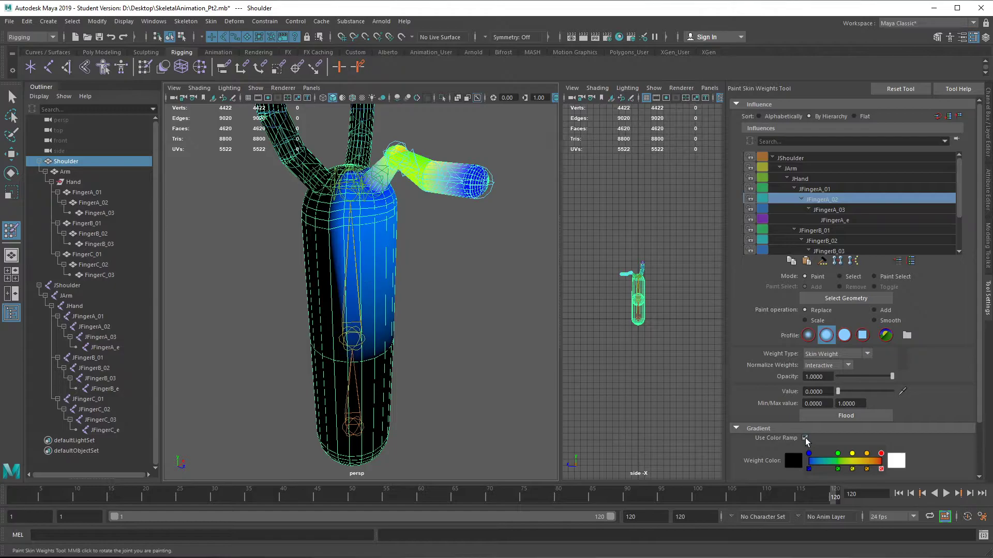
left_click_drag(432, 269, 419, 351, "alt")
left_click_drag(380, 381, 395, 367, "alt")
right_click_drag(395, 367, 427, 431, "alt")
middle_click_drag(427, 431, 417, 337, "alt")
mouse_move(417, 337)
left_mouse_down("alt")
mouse_move(427, 358)
mouse_move(397, 366)
mouse_move(355, 352)
left_mouse_up("alt")
Turn off the color ramp and paint a value of 0 over the JFingerA_02 weights on the upper arm
left_click(805, 438)
left_click_drag(438, 341, 458, 351, "alt")
mouse_move(442, 317)
left_mouse_down("alt")
mouse_move(352, 326)
mouse_move(333, 274)
left_mouse_up("alt")
mouse_move(311, 193)
left_mouse_down()
mouse_move(389, 184)
mouse_move(408, 198)
left_mouse_up()
left_click_drag(426, 291, 342, 282, "alt")
left_click_drag(453, 202, 498, 196)
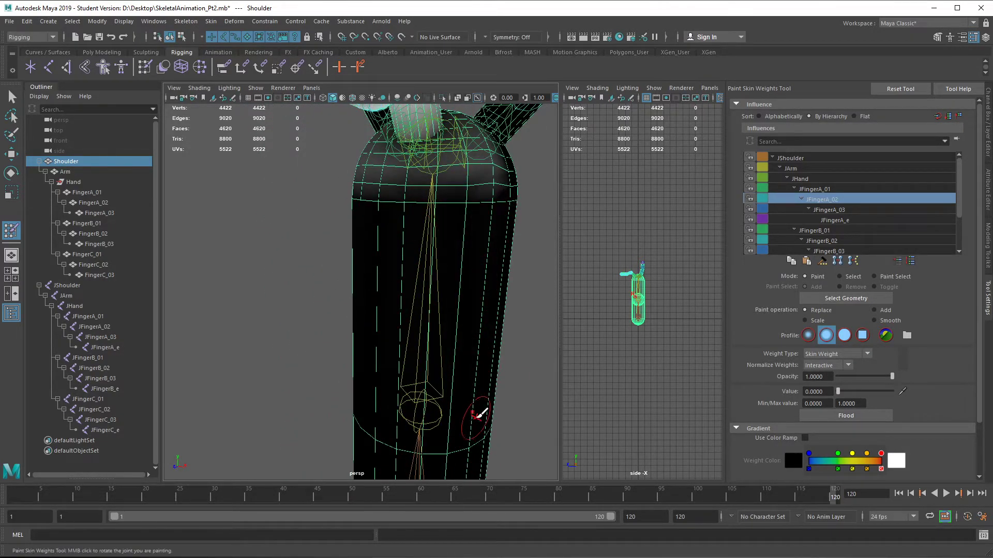
Turn on the color ramp and paint away the leftover JFingerA_02 weights on the arm below the hand
left_click_drag(434, 452, 398, 340, "alt")
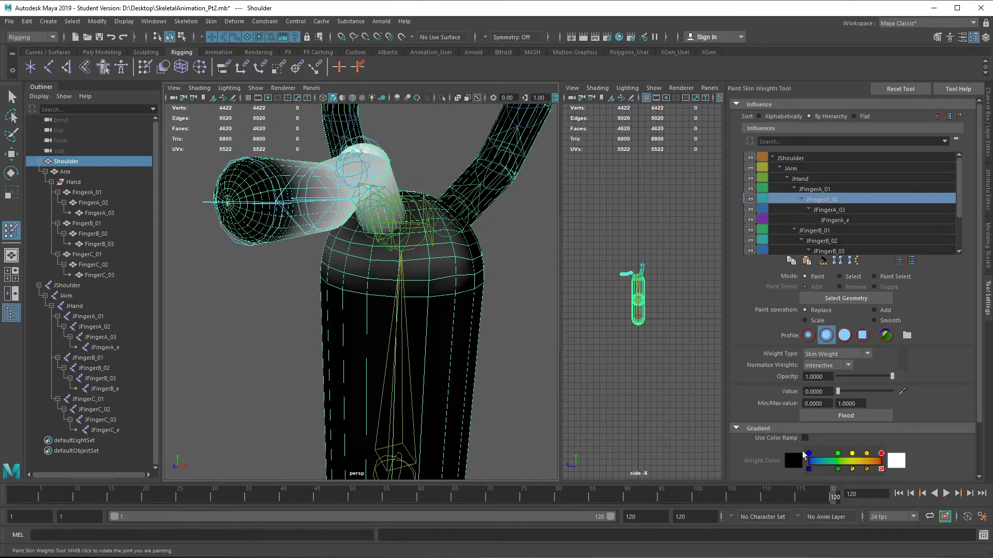
left_click(804, 438)
scroll(492, 272, "up", 3)
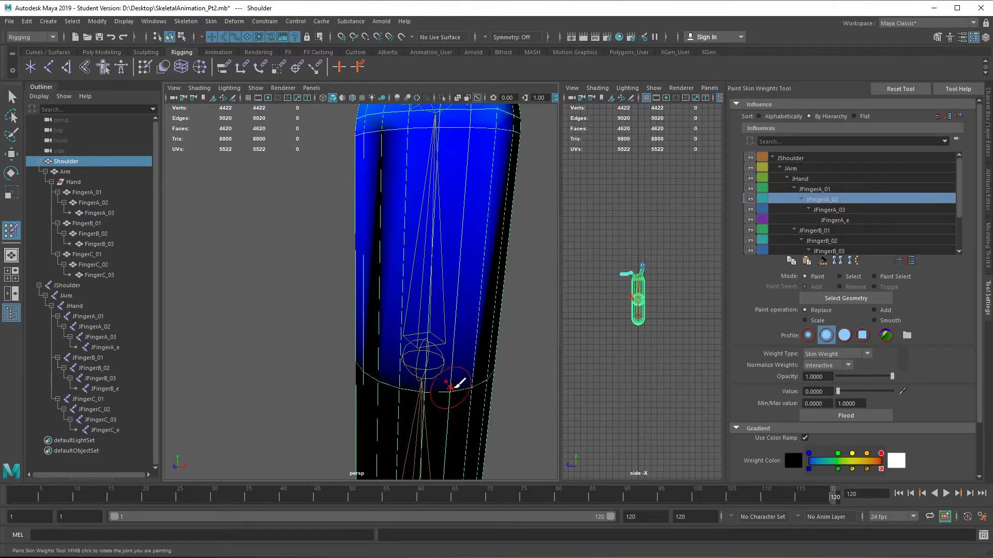
mouse_move(499, 377)
left_mouse_down("alt")
mouse_move(495, 390)
mouse_move(519, 390)
left_mouse_up("alt")
left_click_drag(338, 282, 314, 307, "alt")
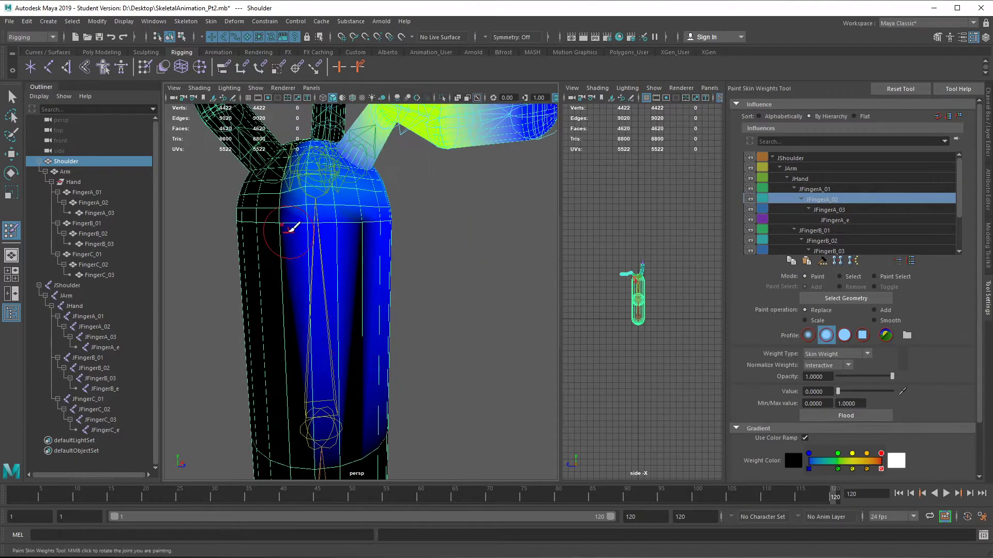
mouse_move(284, 219)
left_mouse_down()
mouse_move(362, 222)
mouse_move(347, 209)
mouse_move(279, 203)
left_mouse_up()
left_click_drag(459, 253, 398, 230, "alt")
mouse_move(475, 206)
left_mouse_down()
mouse_move(470, 225)
mouse_move(372, 221)
mouse_move(455, 218)
mouse_move(472, 268)
mouse_move(423, 247)
mouse_move(473, 274)
left_mouse_up()
mouse_move(344, 317)
left_mouse_down("alt")
mouse_move(410, 275)
mouse_move(354, 286)
mouse_move(383, 287)
left_mouse_up("alt")
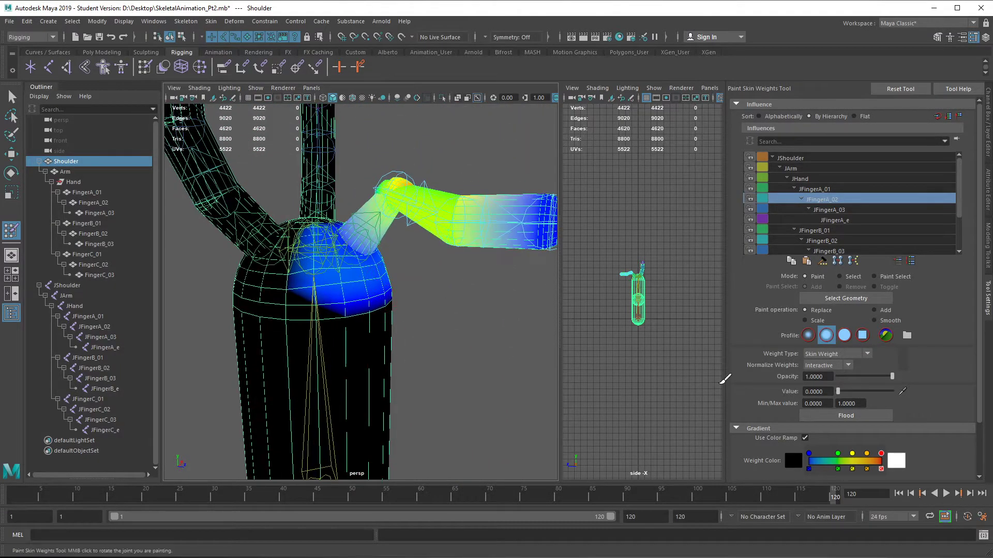
Turn off the color ramp and rotate the JFingerA_02 joint to bend the finger inward over the hand
left_click(805, 438)
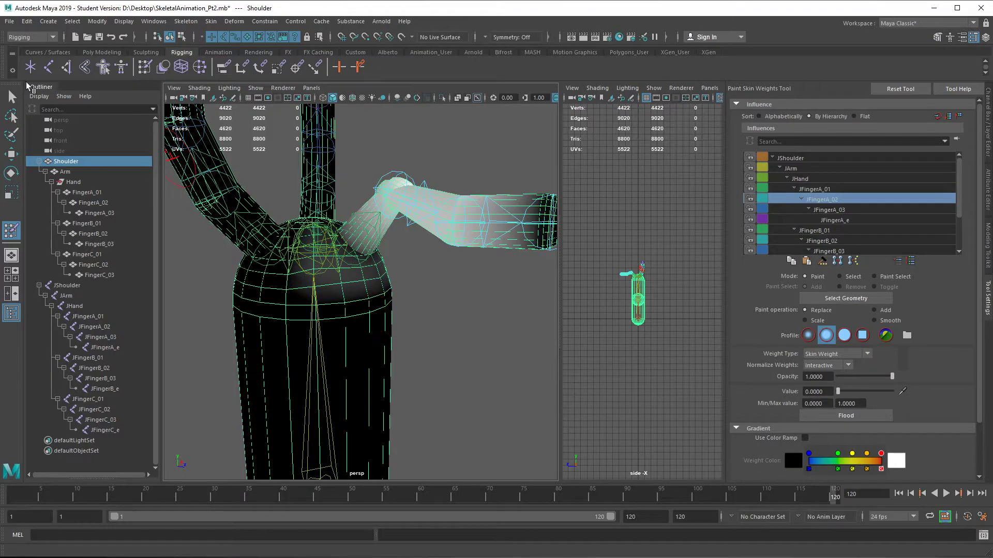
left_click(12, 96)
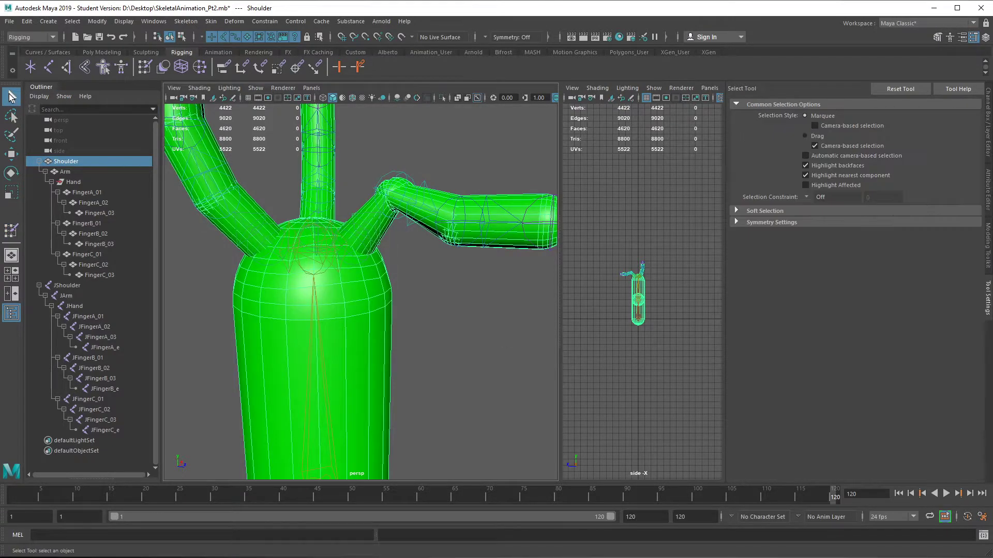
left_click(404, 177)
key("w")
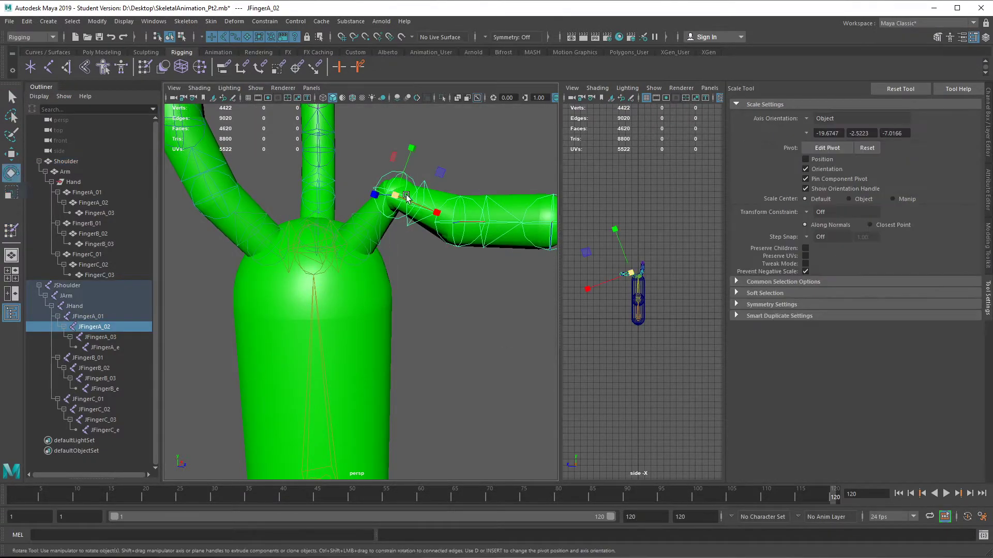
key("e")
left_click_drag(436, 176, 249, 220)
left_click_drag(449, 251, 411, 207, "alt")
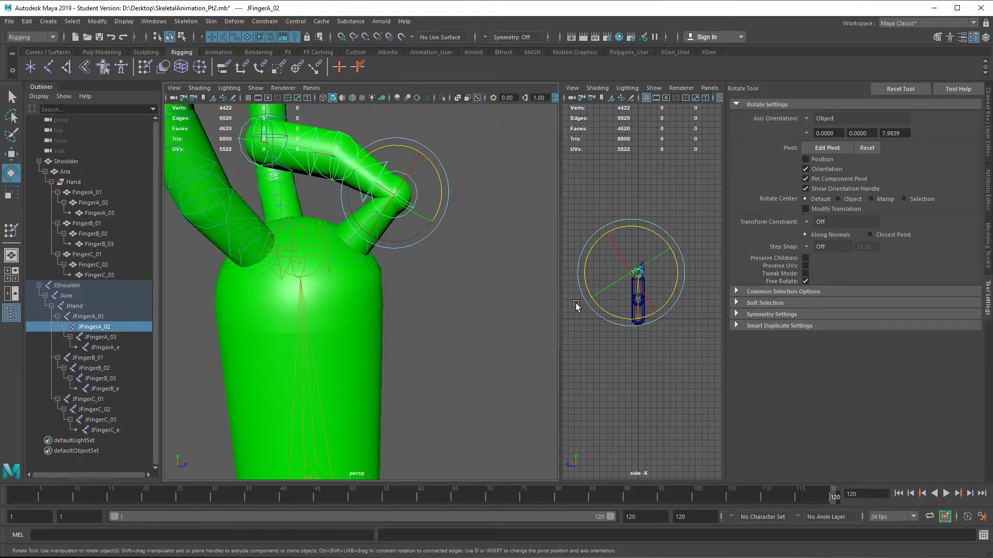
Examine the skeleton from JShoulder to JFingerC_e and the deformed mesh from several sides
right_click_drag(442, 282, 453, 228, "alt")
left_click(64, 294)
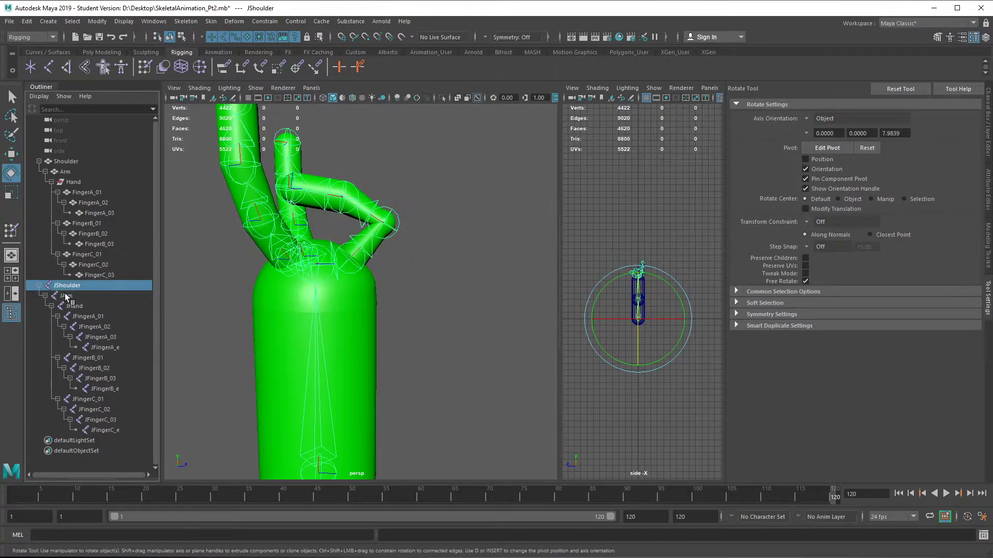
left_click(110, 432)
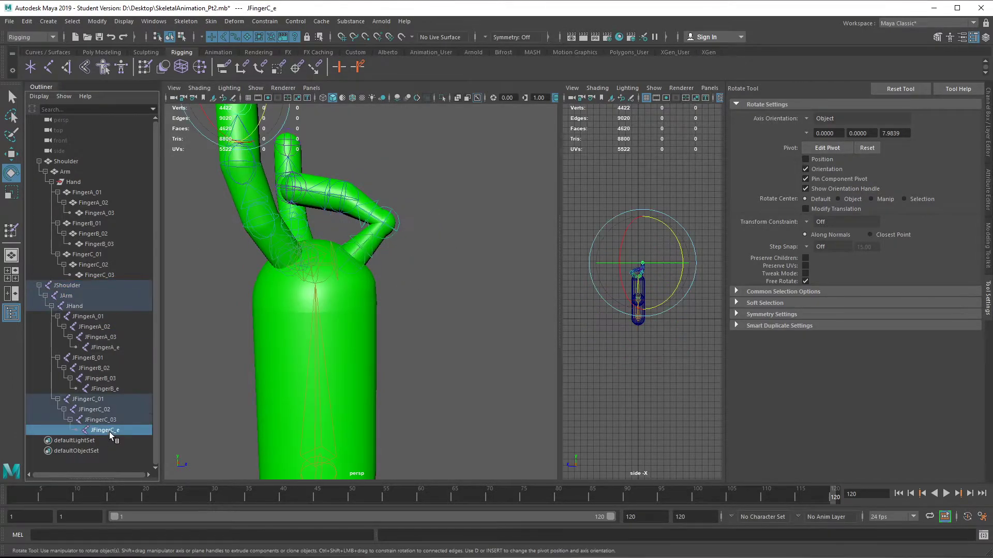
left_click_drag(446, 305, 399, 351, "alt")
right_click_drag(434, 301, 388, 343, "alt")
left_click_drag(389, 344, 426, 308, "alt")
right_click_drag(427, 308, 411, 318, "alt")
right_click_drag(383, 367, 416, 350, "alt")
left_click_drag(368, 363, 576, 369, "alt")
middle_click_drag(378, 407, 404, 326, "alt")
left_click_drag(398, 369, 447, 278, "alt")
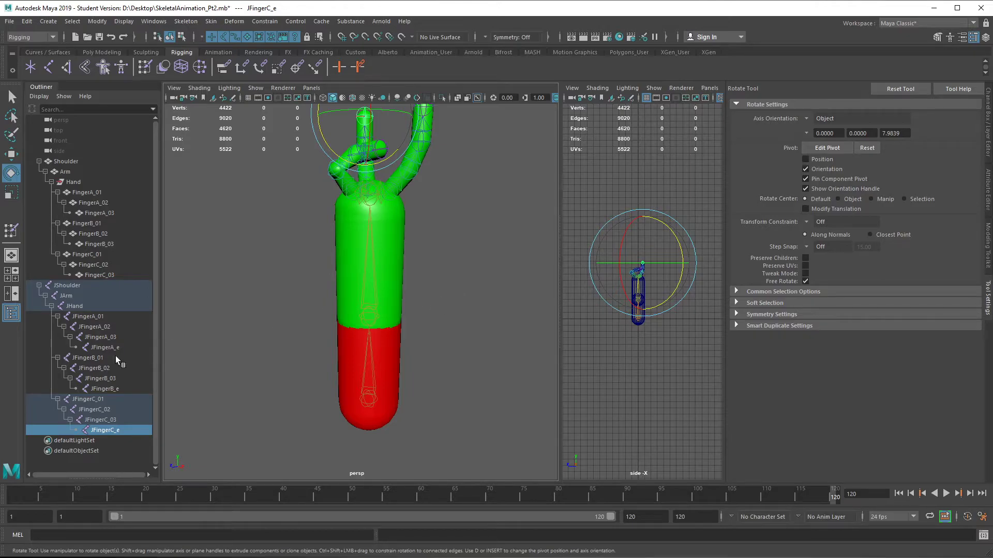
Select the Arm mesh and return its skeleton to the bind pose
left_click(74, 287)
left_click(445, 279)
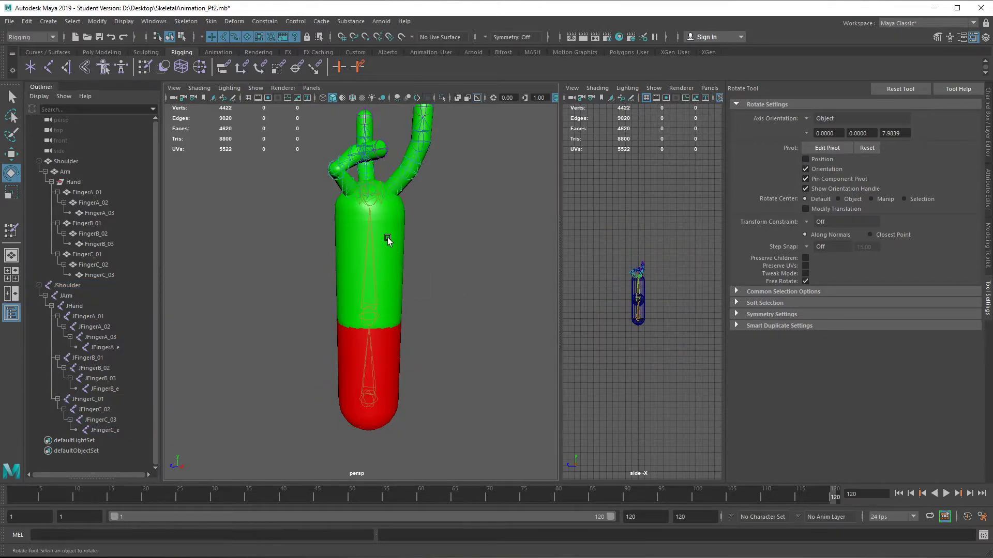
left_click(387, 239)
left_click_drag(483, 301, 438, 293, "alt")
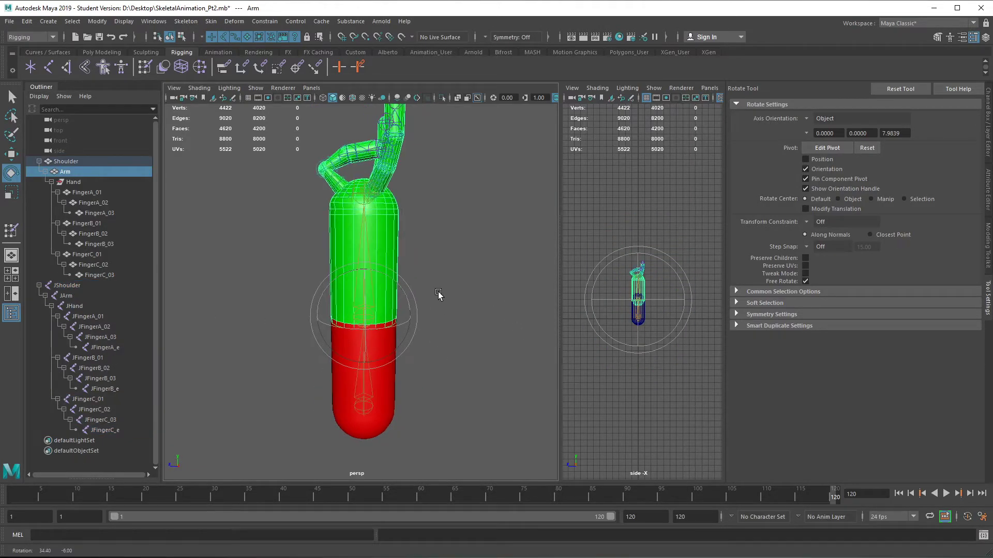
left_click(211, 22)
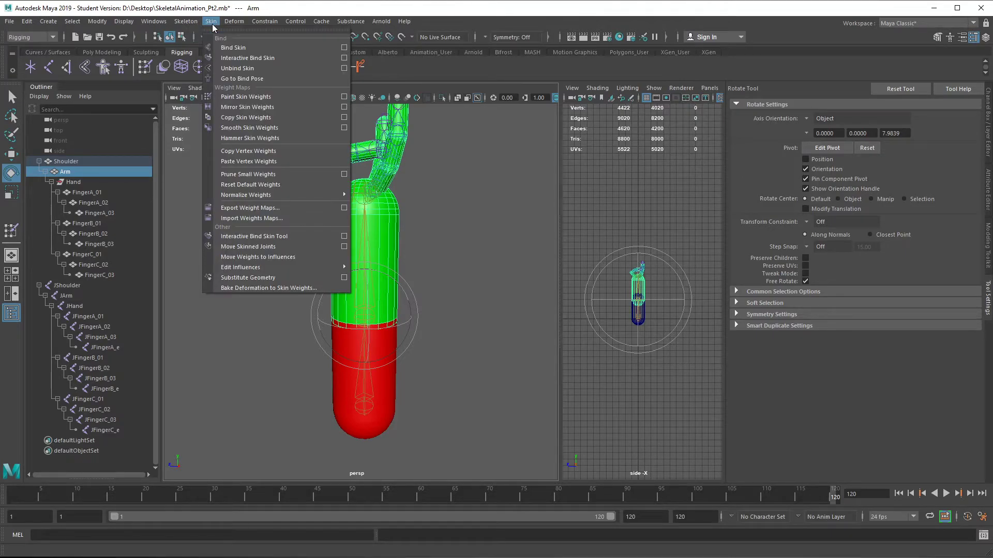
left_click(262, 78)
left_click_drag(362, 192, 316, 182, "alt")
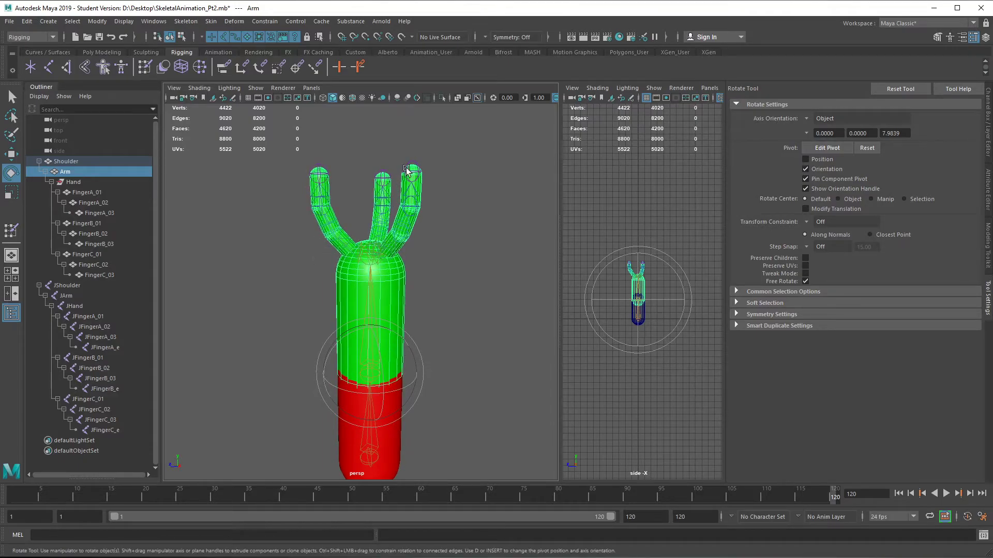
left_click_drag(344, 333, 405, 345, "alt")
Unbind the skin of the Arm mesh from the joints
left_click(478, 300)
scroll(476, 305, "up", 3)
left_click(427, 282)
scroll(481, 364, "down", 3)
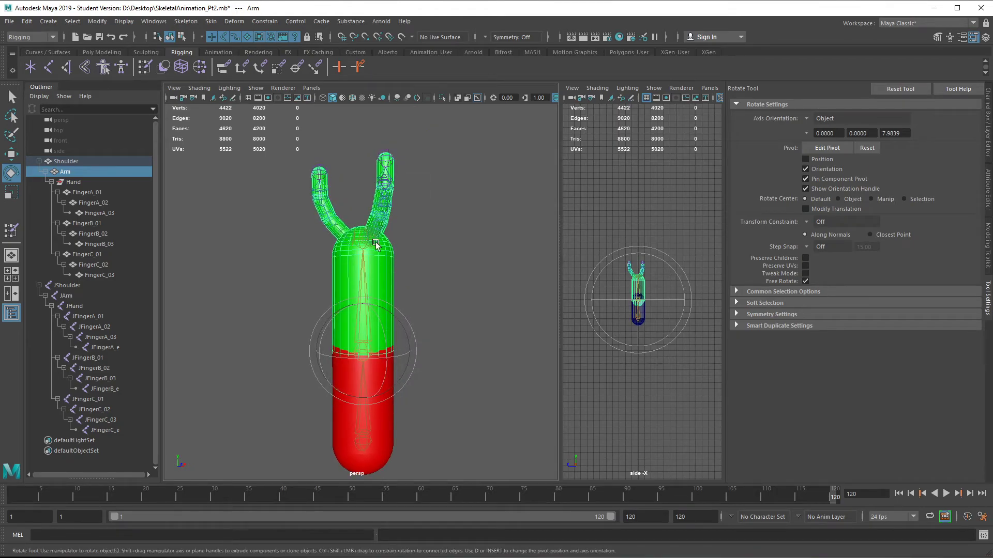
left_click(211, 21)
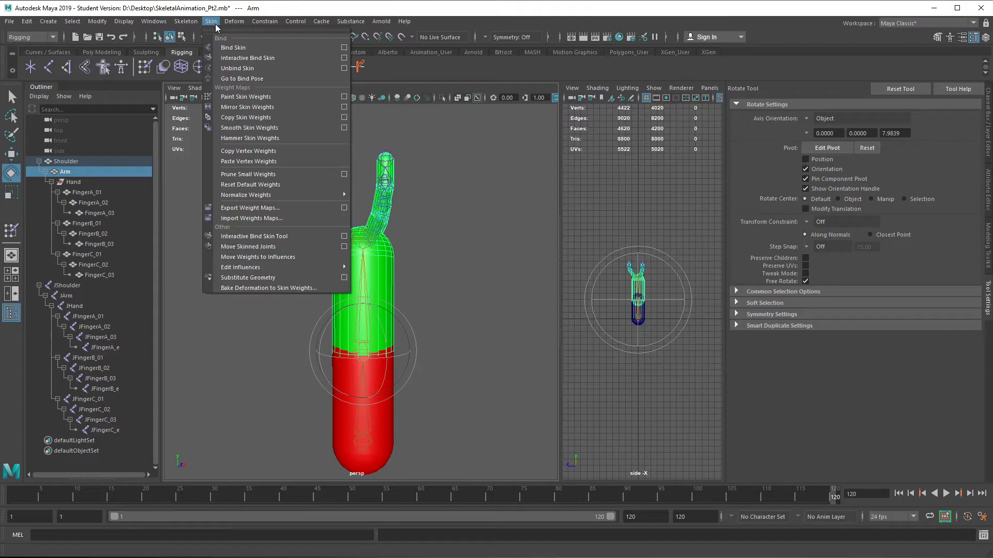
left_click(252, 69)
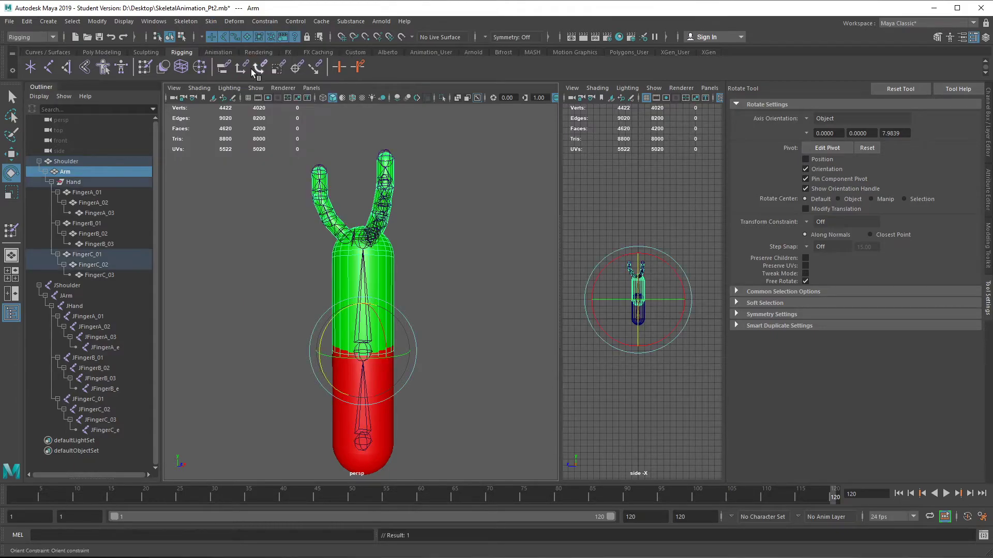
Rotate the JArm joint about -48 degrees around Y to test the unbound mesh, undo the rotation and clear the selection
left_click(471, 259)
left_click_drag(509, 278, 377, 262, "alt")
left_click(377, 263)
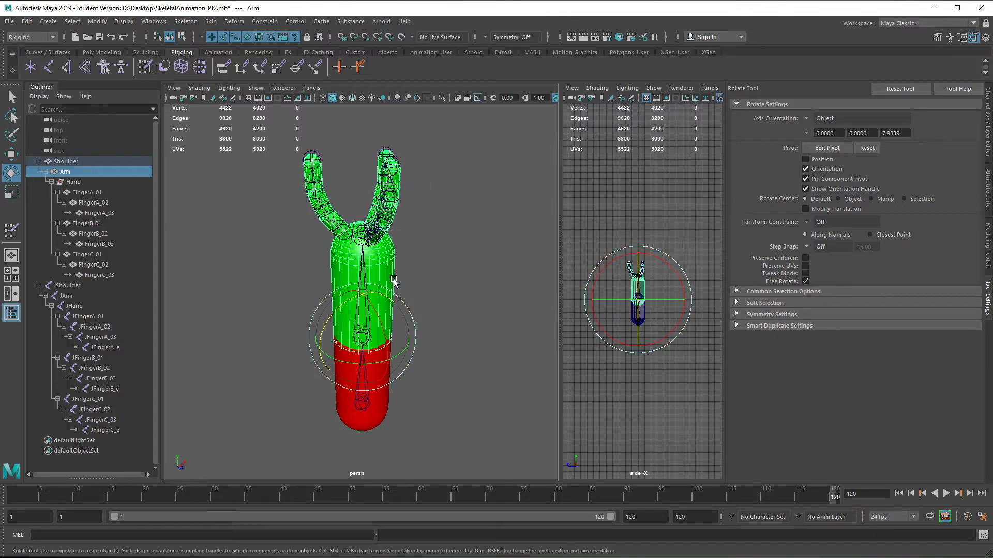
left_click(441, 273)
left_click(372, 312)
left_click_drag(375, 314, 393, 348)
key("ctrl+z")
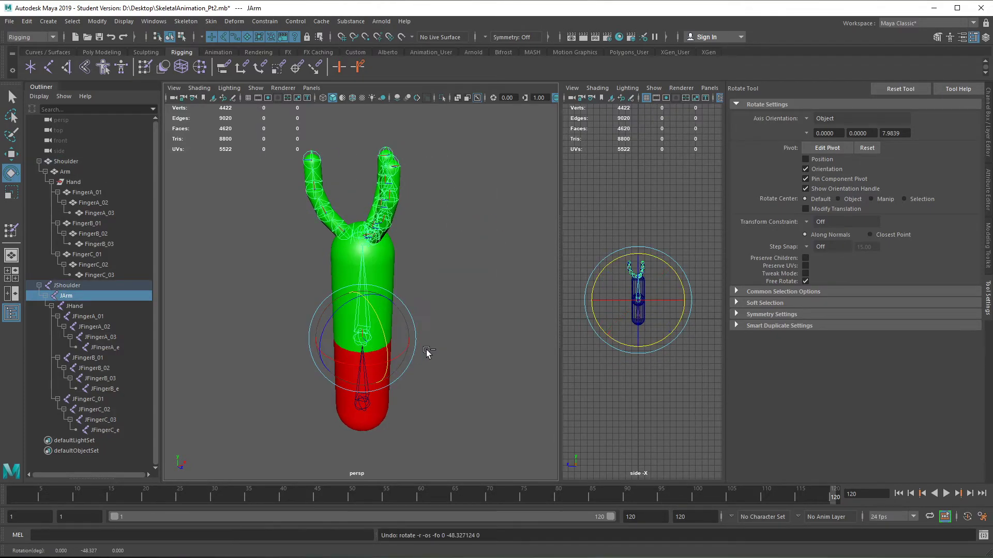
left_click(266, 165)
left_click(210, 21)
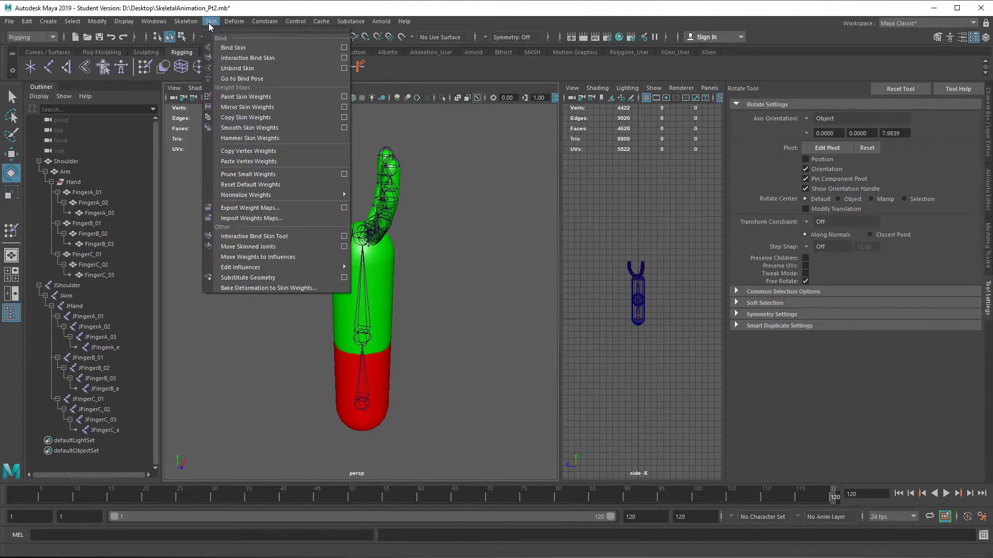
left_click(253, 69)
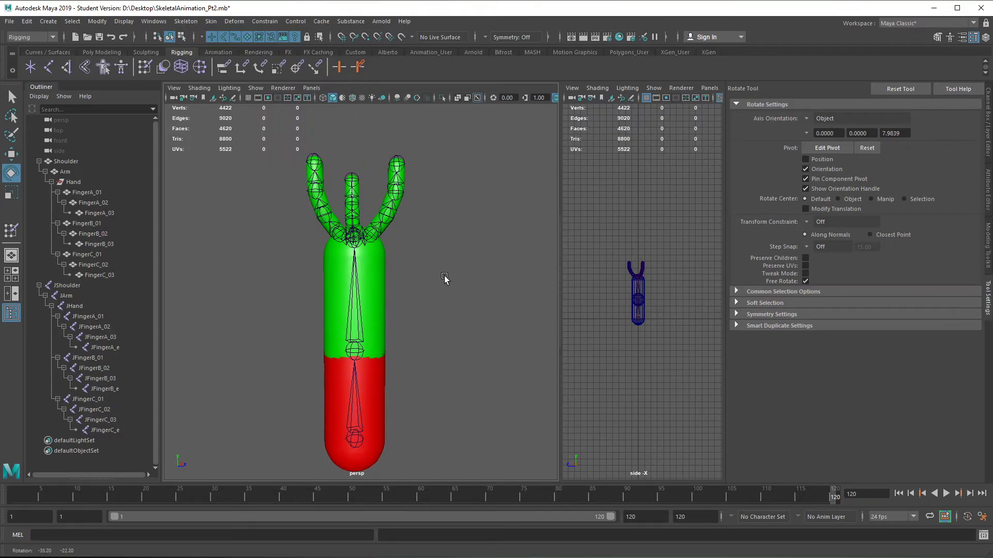
left_click_drag(409, 306, 385, 376, "alt")
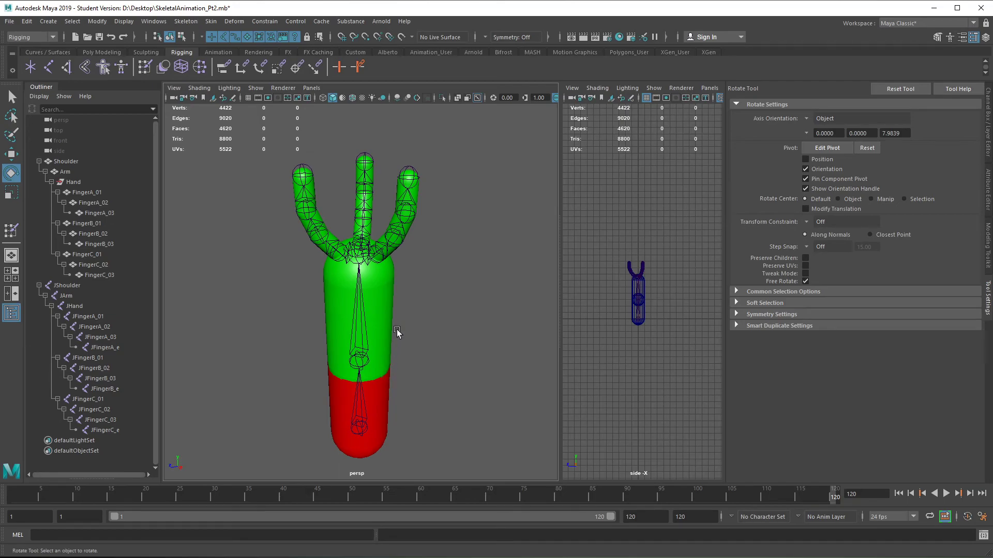